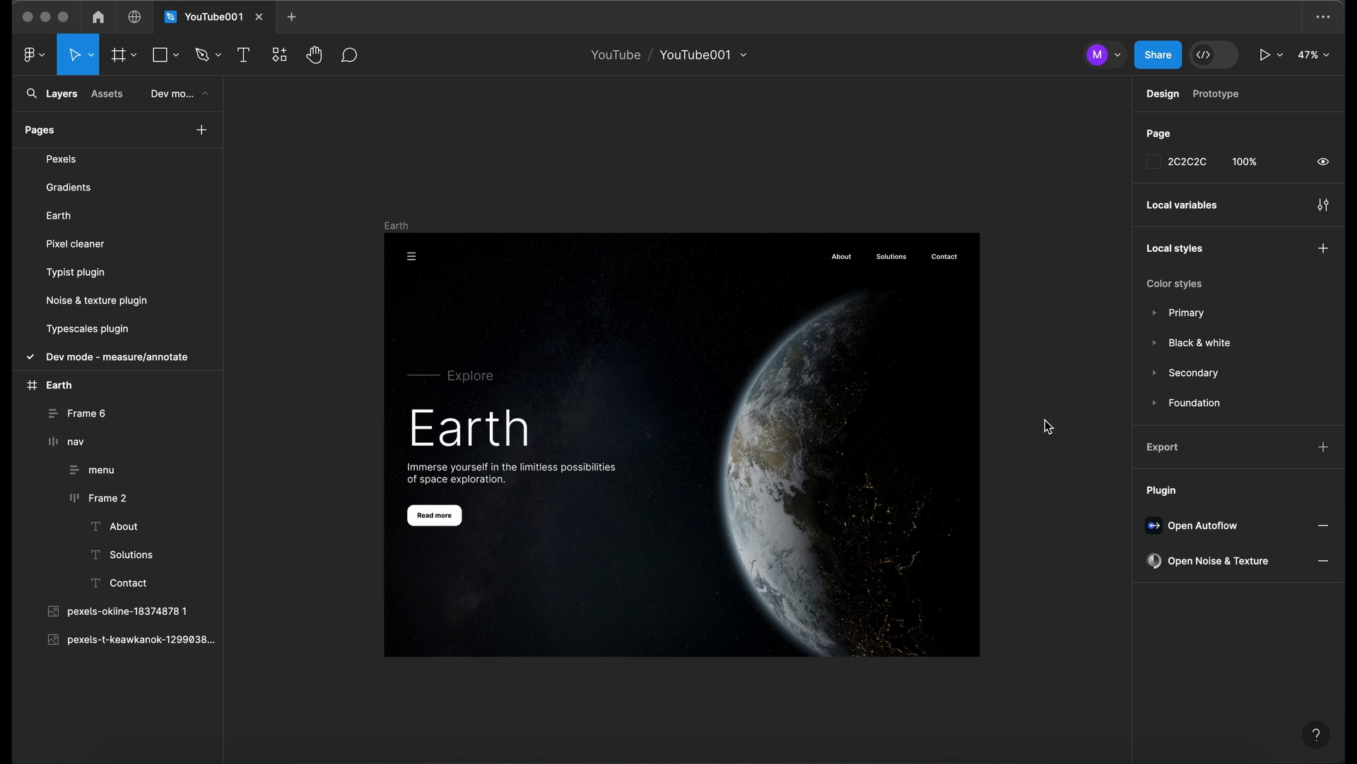
Switch the Earth landing-page design into Dev Mode to show its px CSS inspect panel
scroll(1045, 420, up, 1)
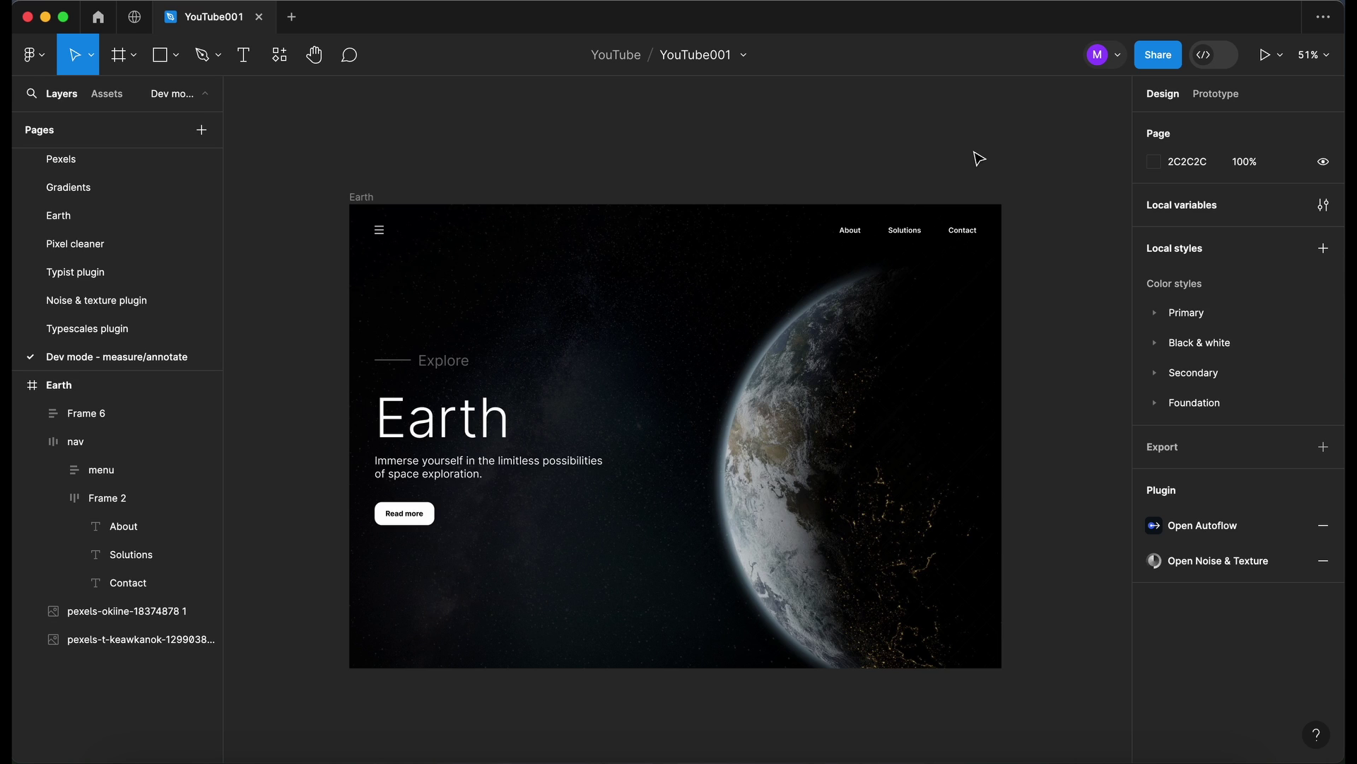
click(1210, 60)
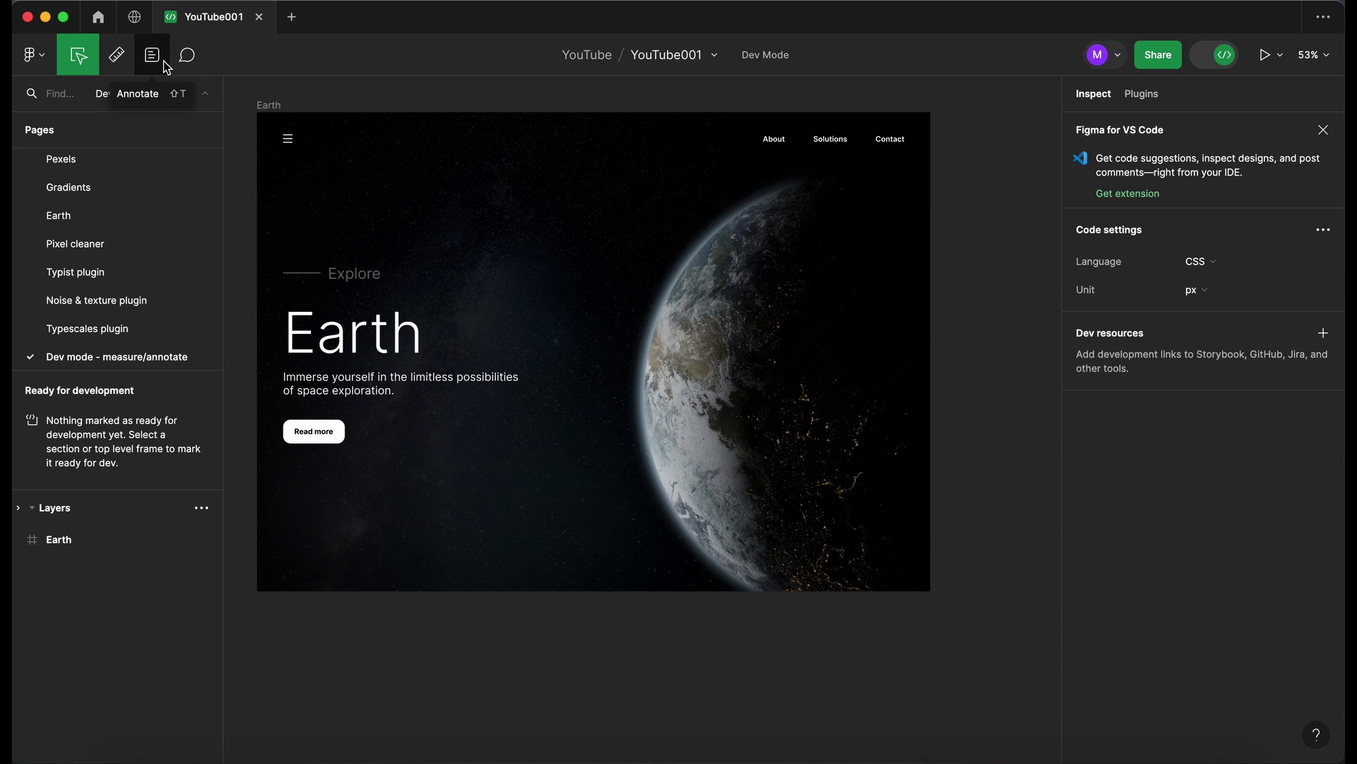
scroll(367, 117, up, 2)
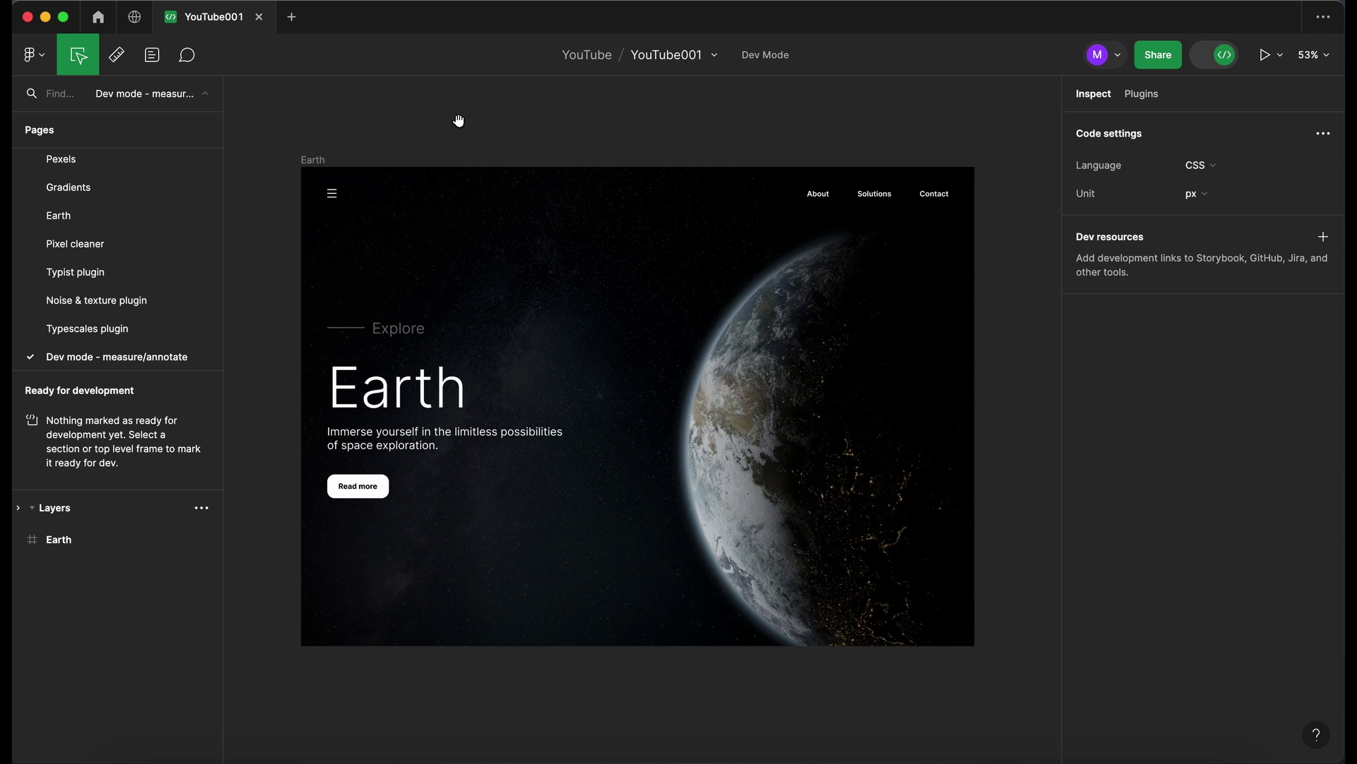
scroll(459, 121, up, 5)
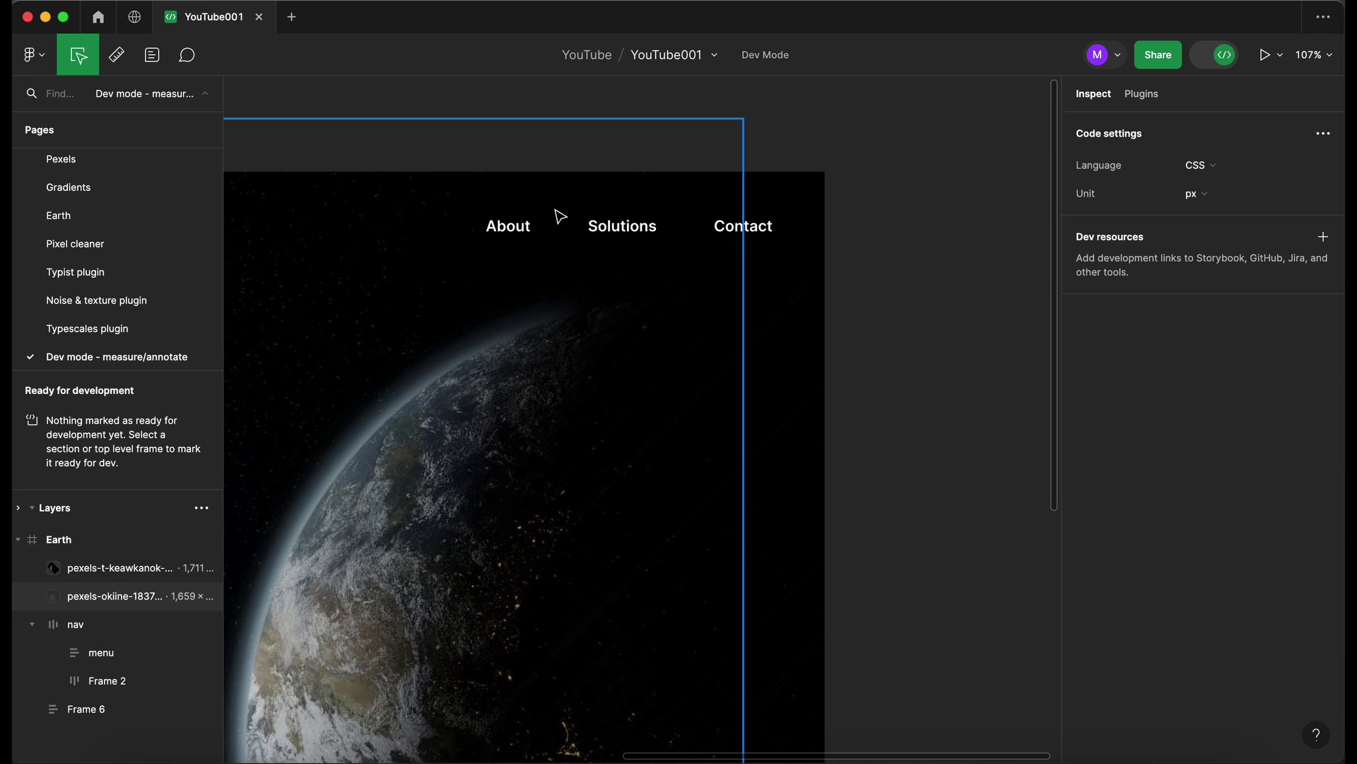
Select the About nav link and measure its 60 px gap to Solutions
click(529, 227)
scroll(520, 225, up, 3)
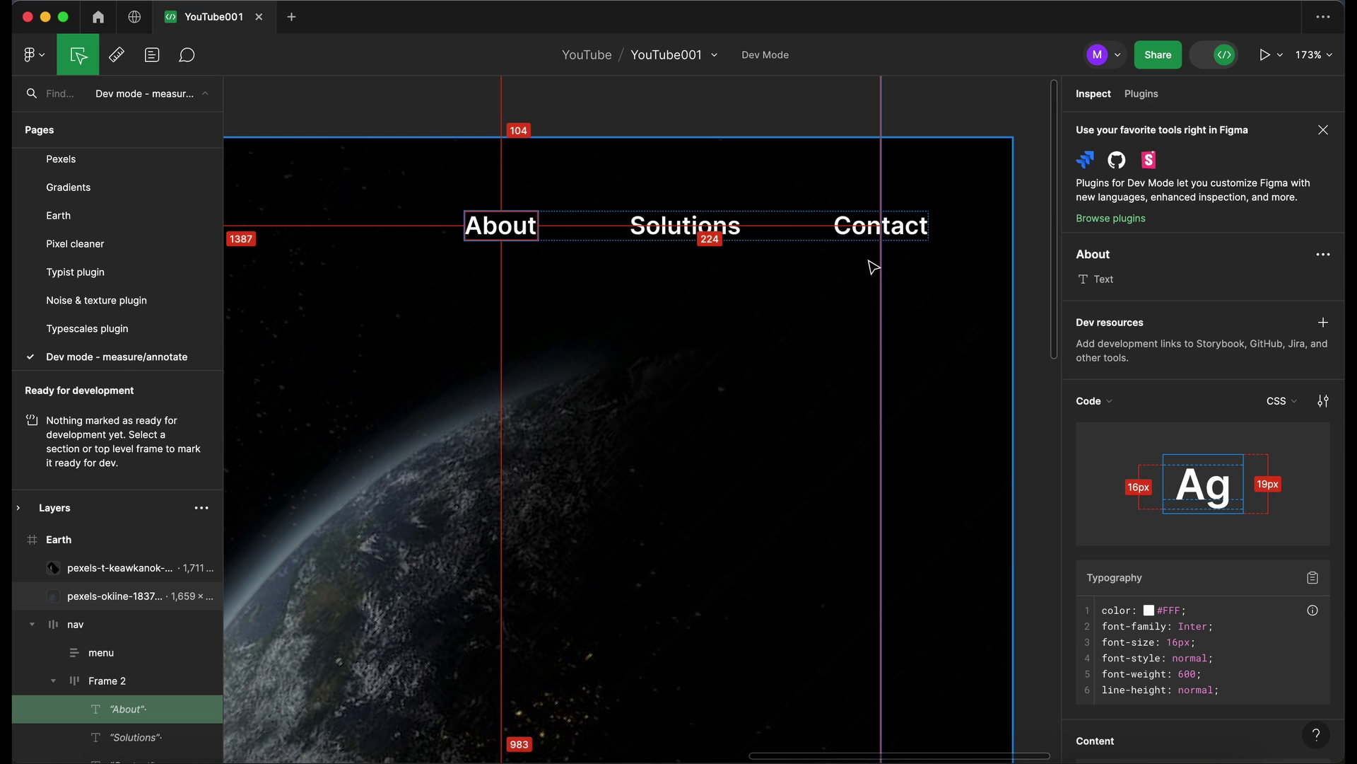
click(117, 64)
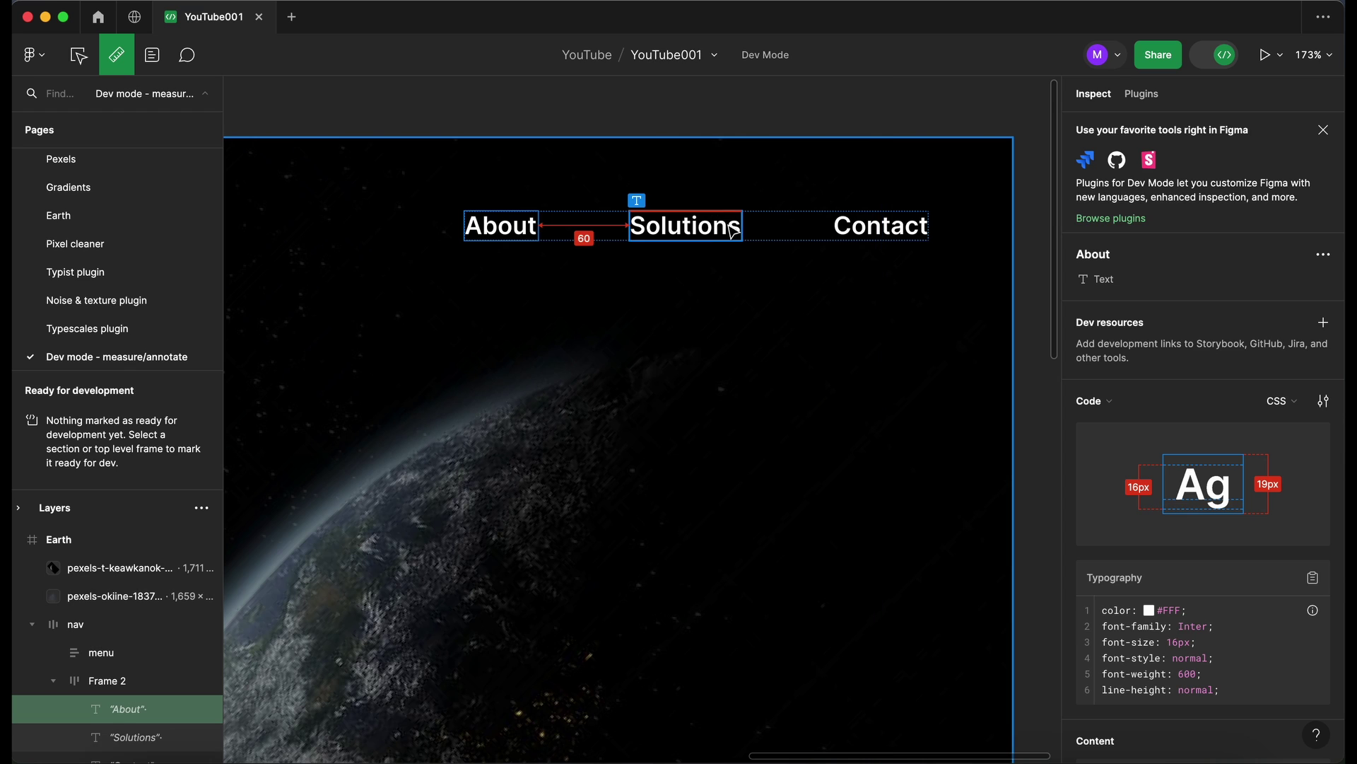
Measure the 60 px Solutions–Contact gap and the 55 px Contact-to-frame-edge gap
click(728, 226)
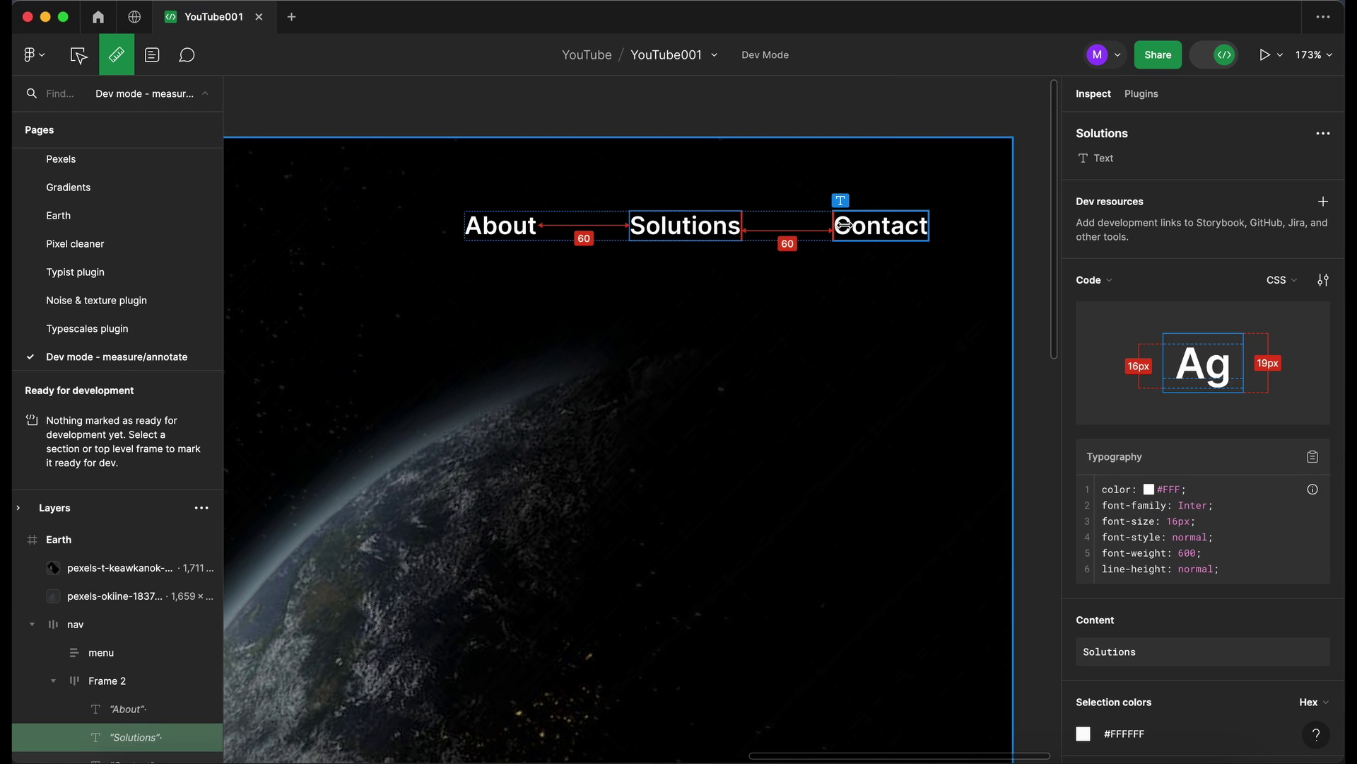
scroll(1019, 259, right, 2)
scroll(1019, 259, right, 1)
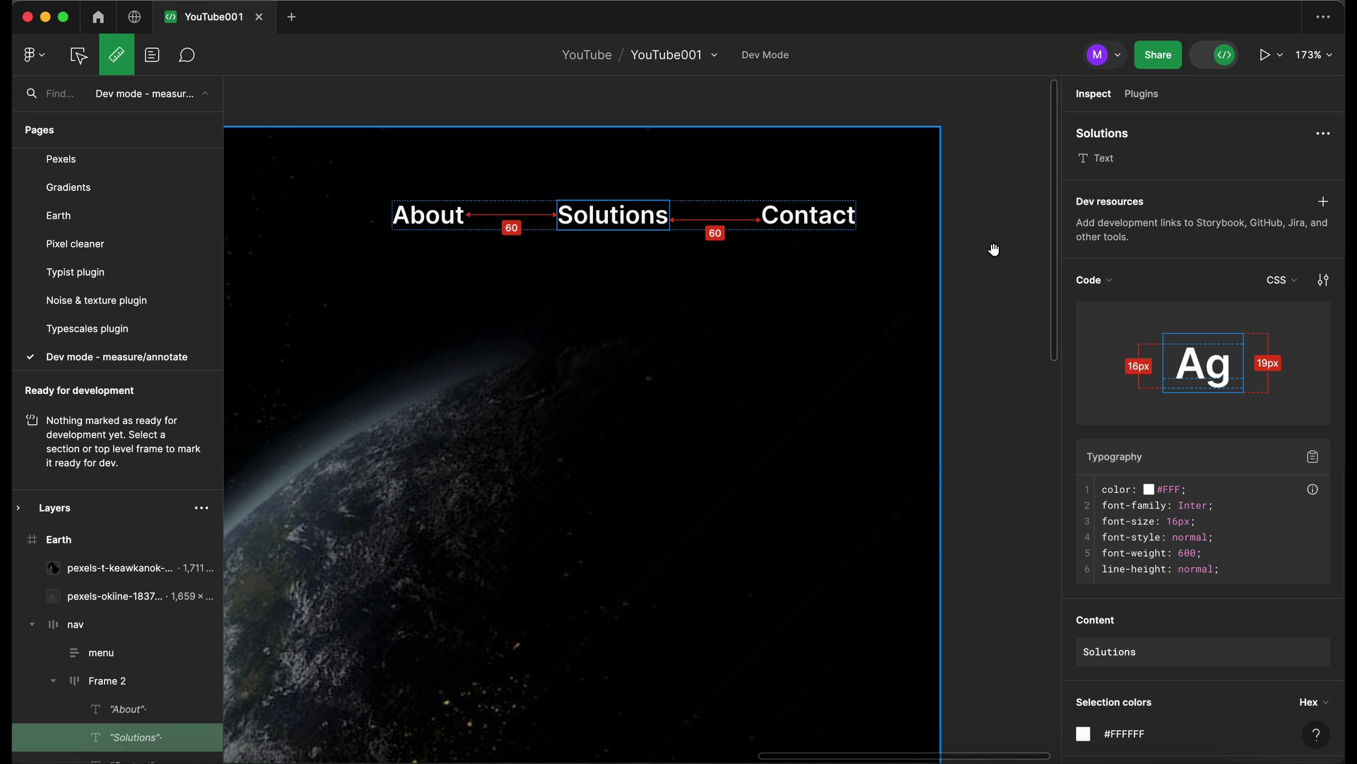
click(854, 215)
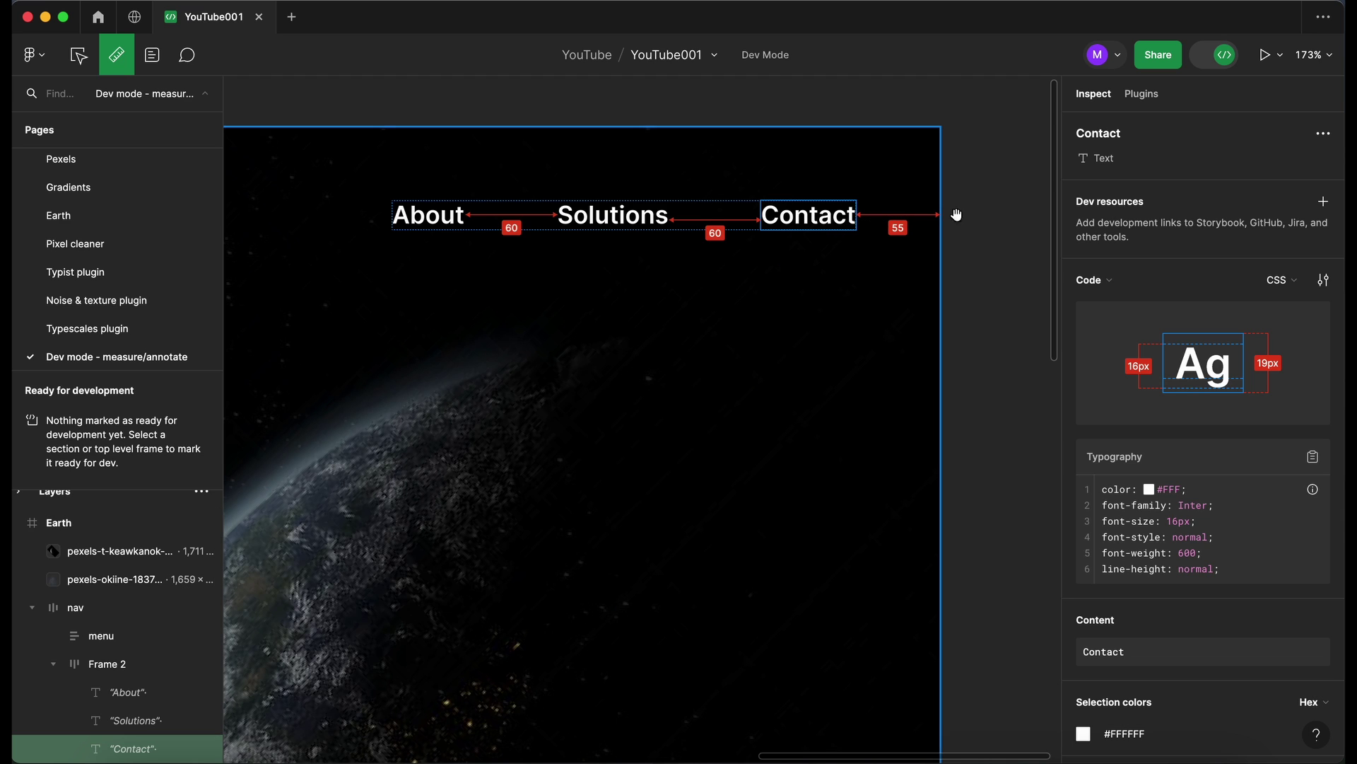
Clear the selection, zoom out, and return to the Move tool with V
click(983, 196)
ctrl+scroll(985, 195, down, 5)
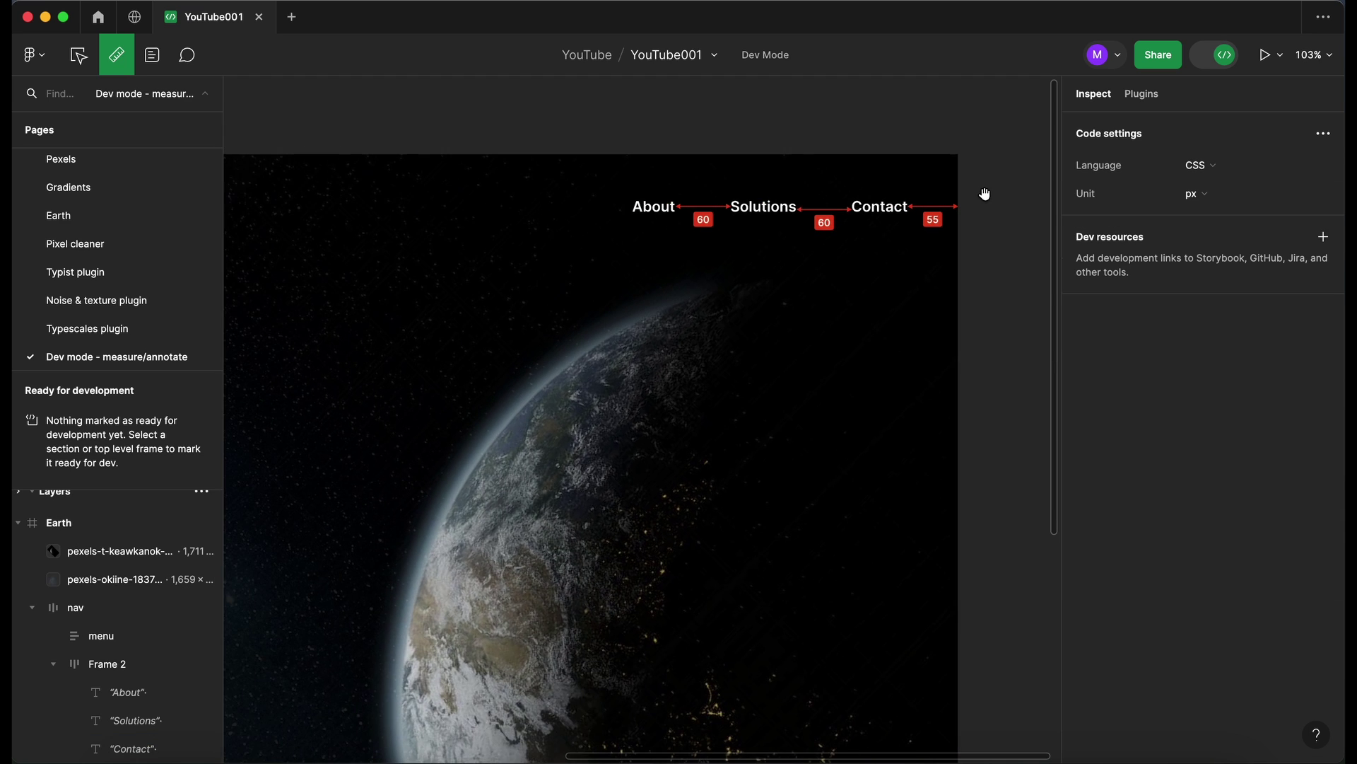
ctrl+scroll(873, 134, down, 1)
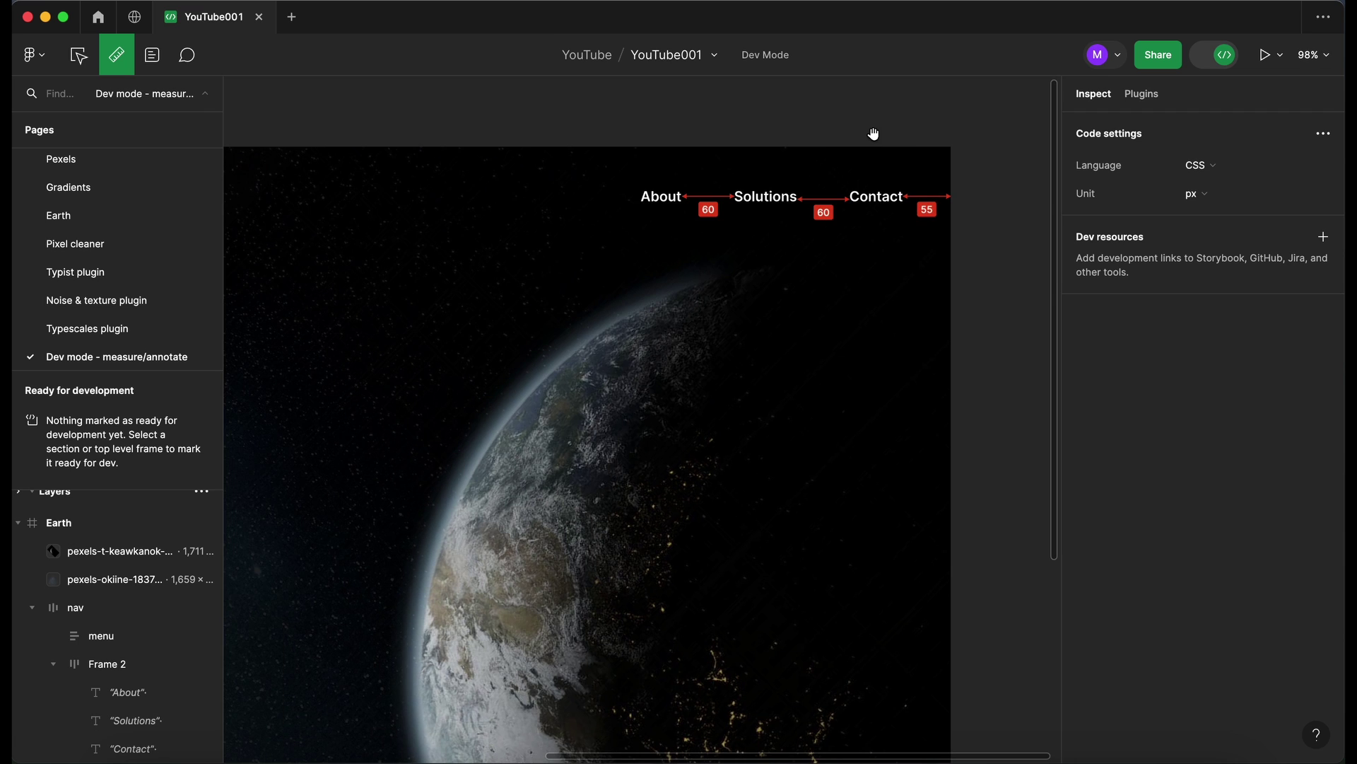
ctrl+scroll(874, 134, down, 2)
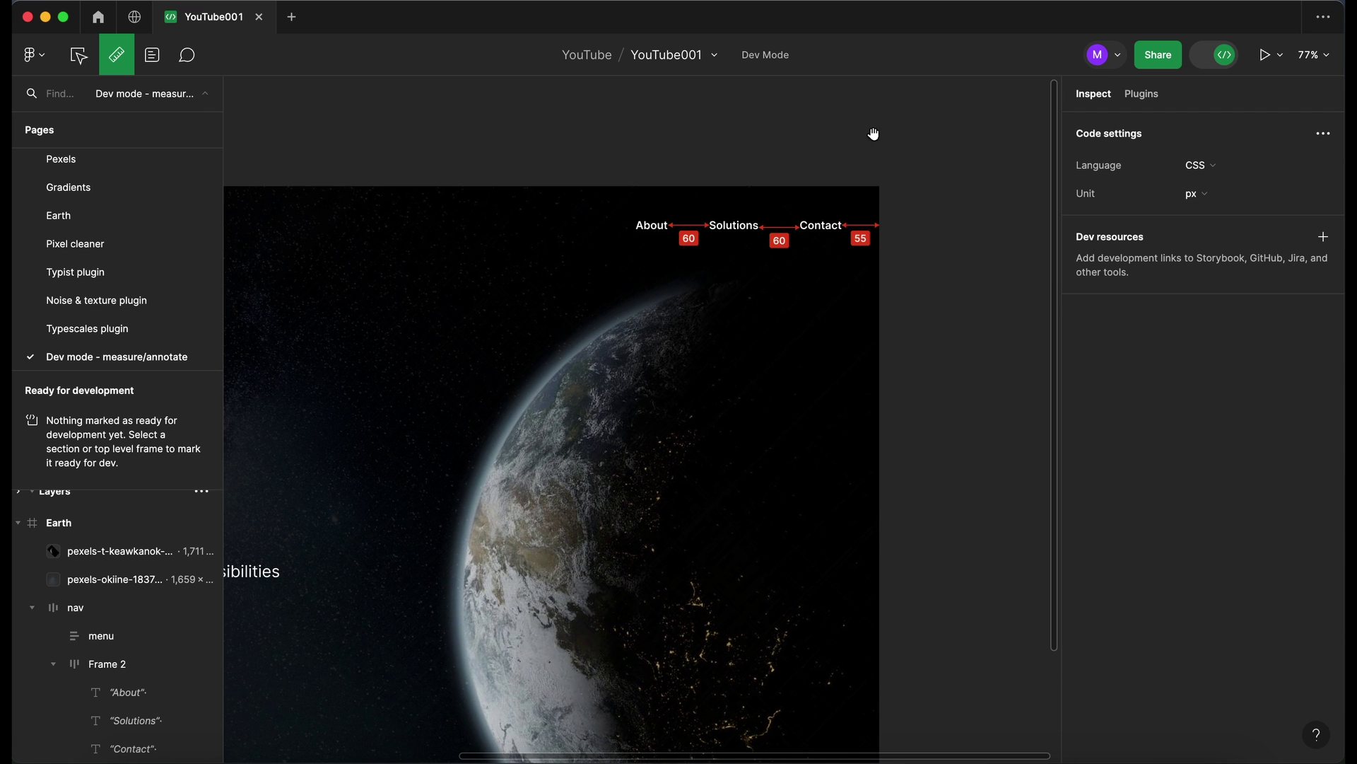
ctrl+scroll(874, 135, down, 3)
key(v)
scroll(352, 213, left, 5)
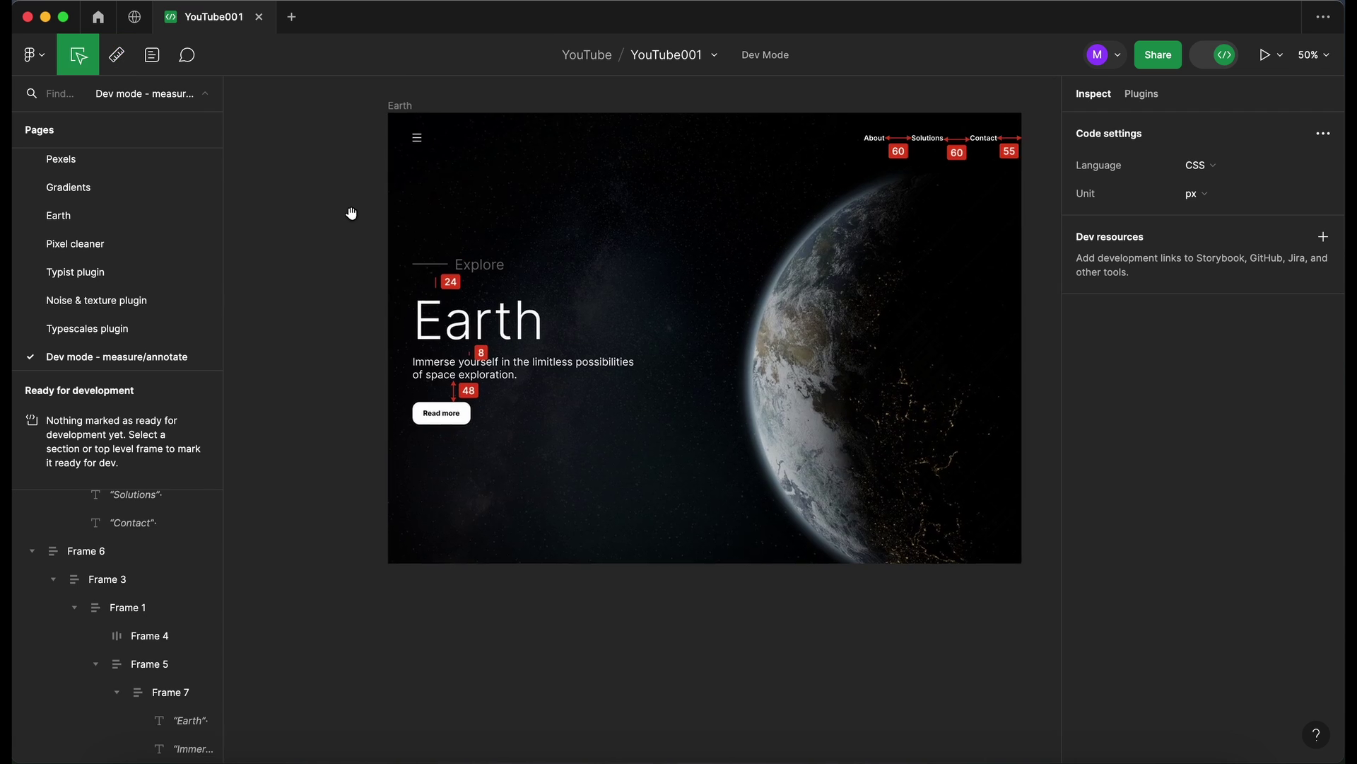
Zoom into the hero and select the Read more button, showing 16px 24px padding and 16px radius
scroll(351, 213, right, 2)
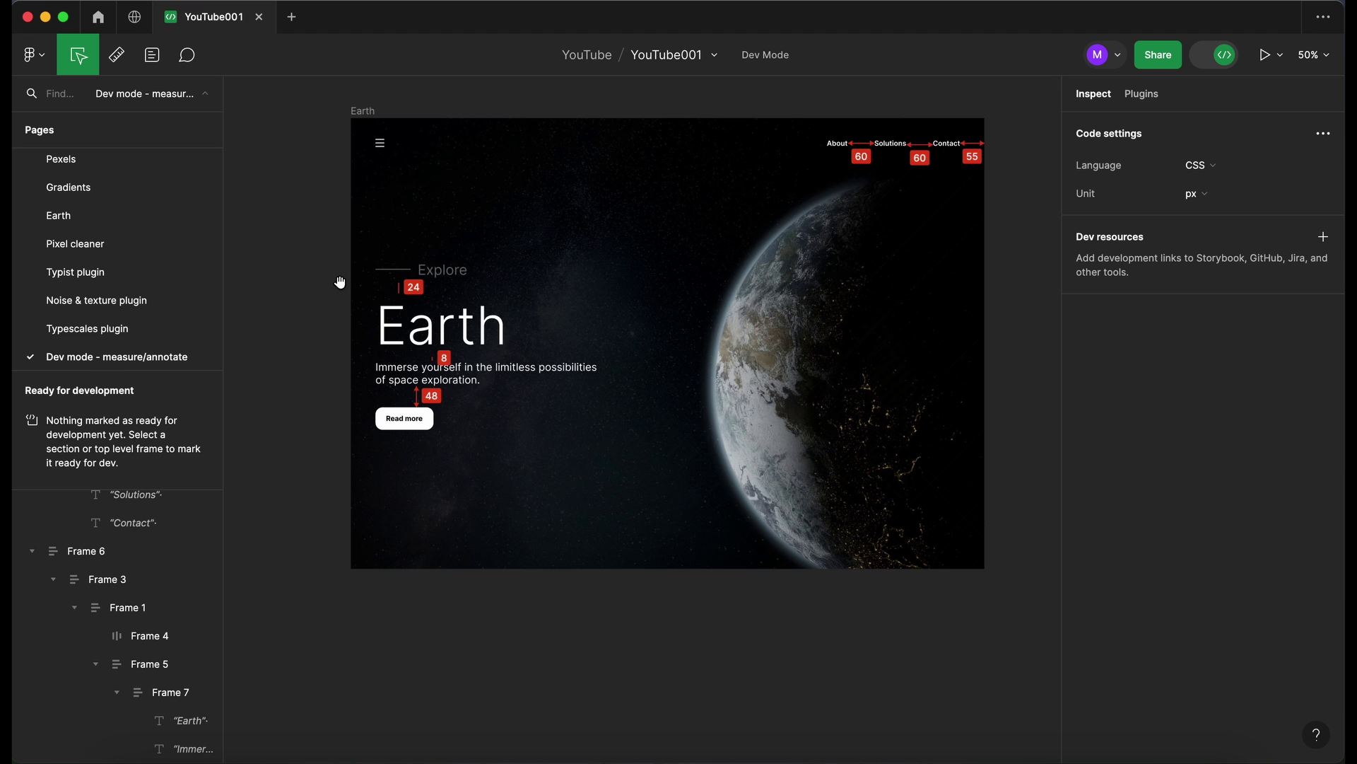
scroll(340, 282, up, 3)
scroll(339, 282, down, 3)
scroll(339, 282, left, 2)
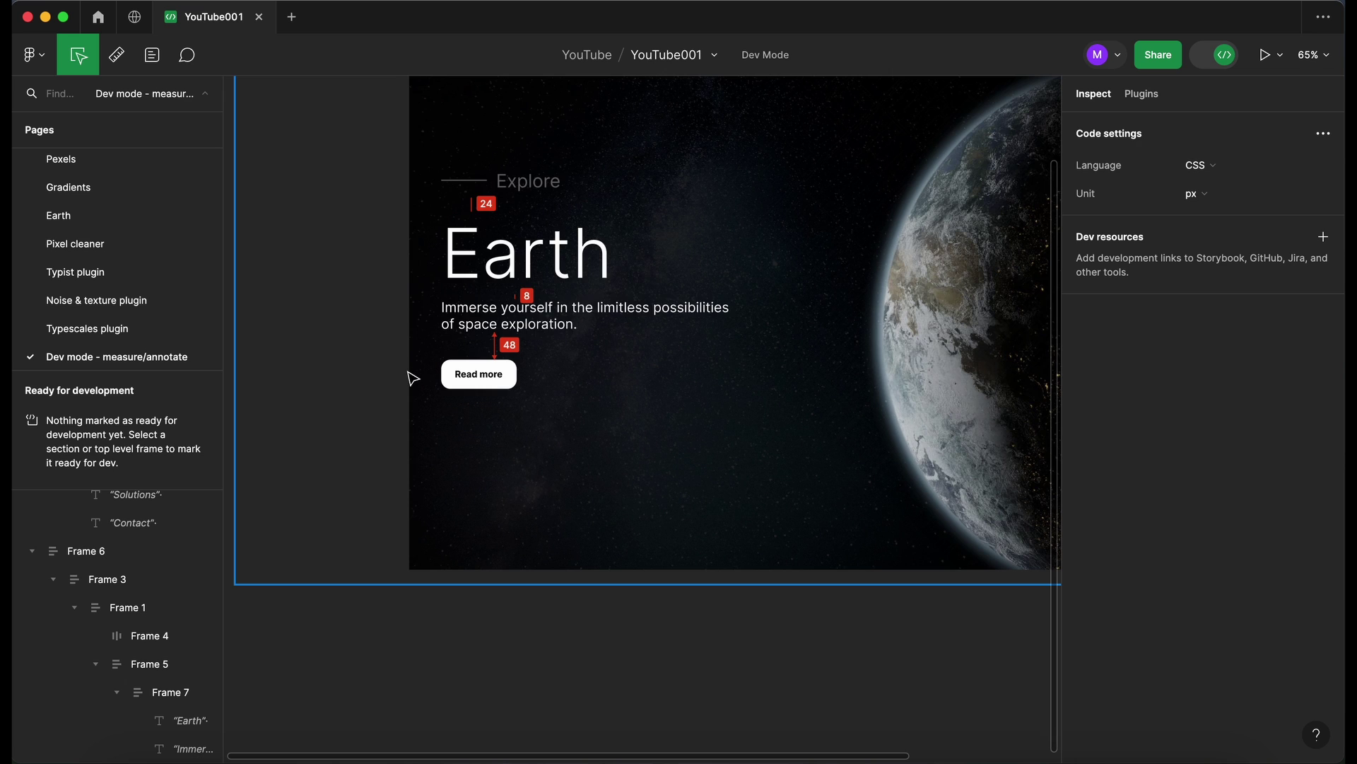
scroll(410, 375, up, 5)
click(503, 367)
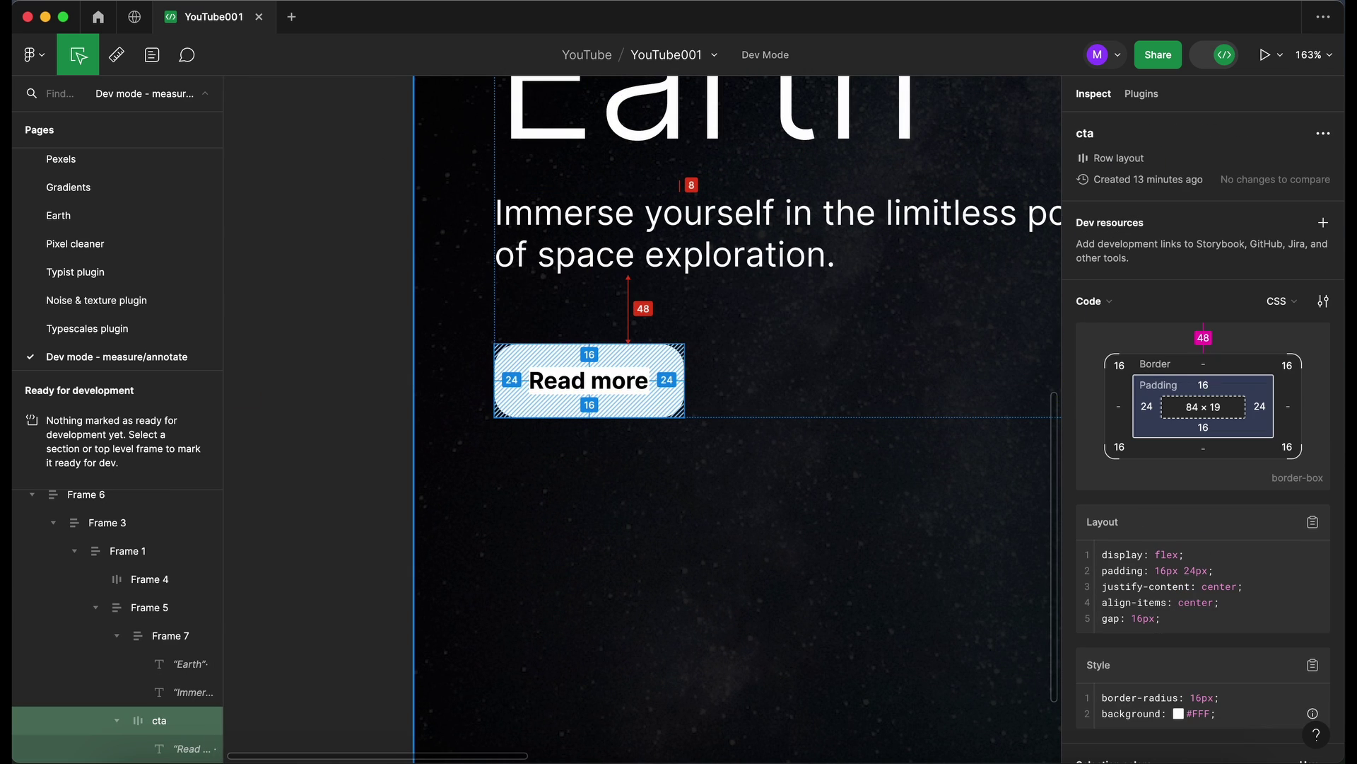
Annotate the Read more button with 'Please make sure you follow this guidelines'
click(152, 57)
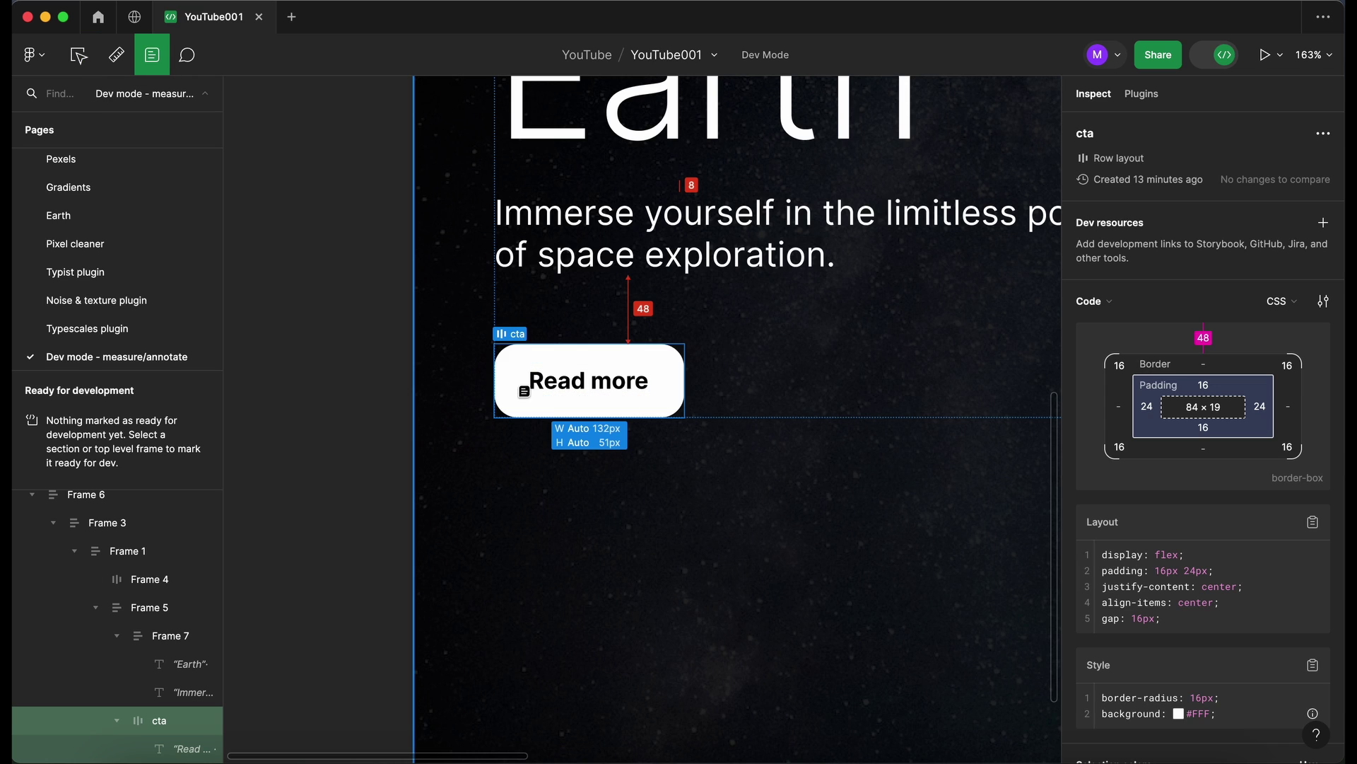
click(514, 396)
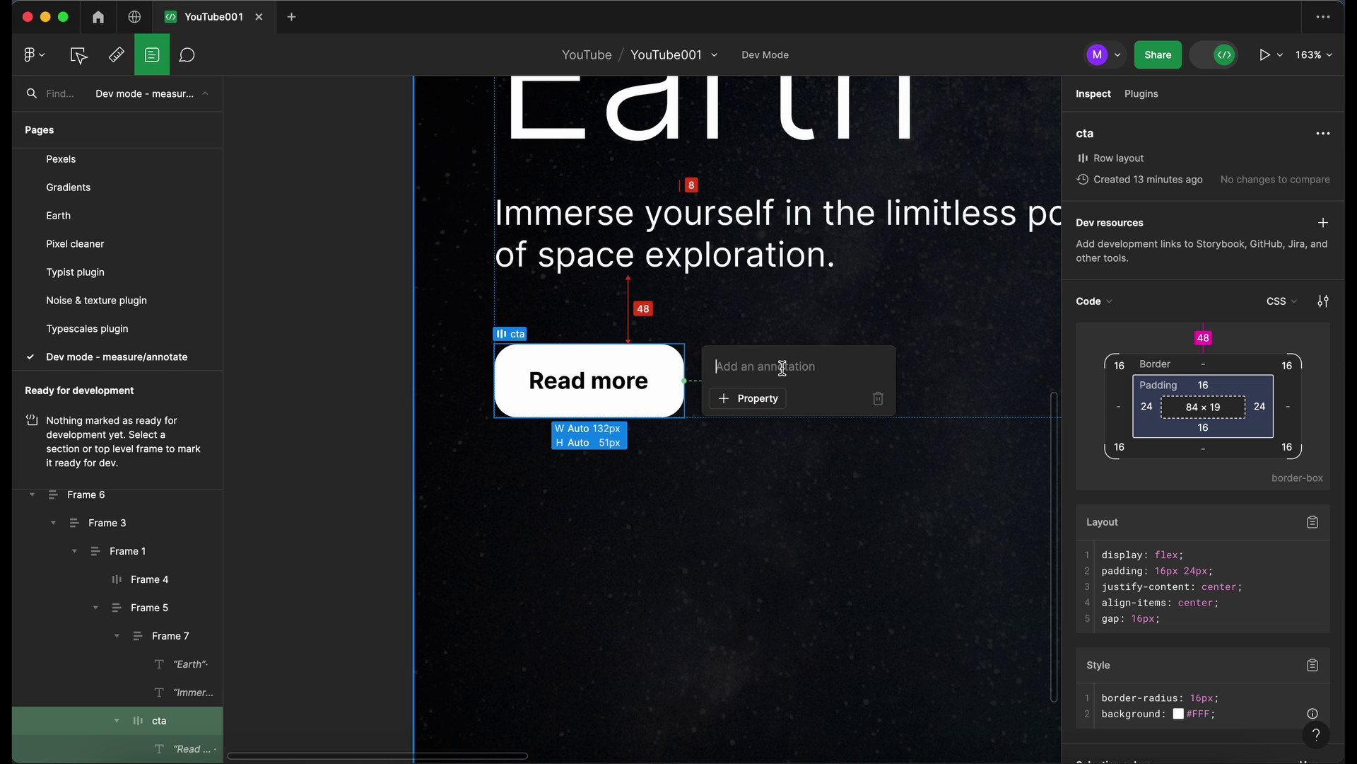
text(Please make sure you follow)
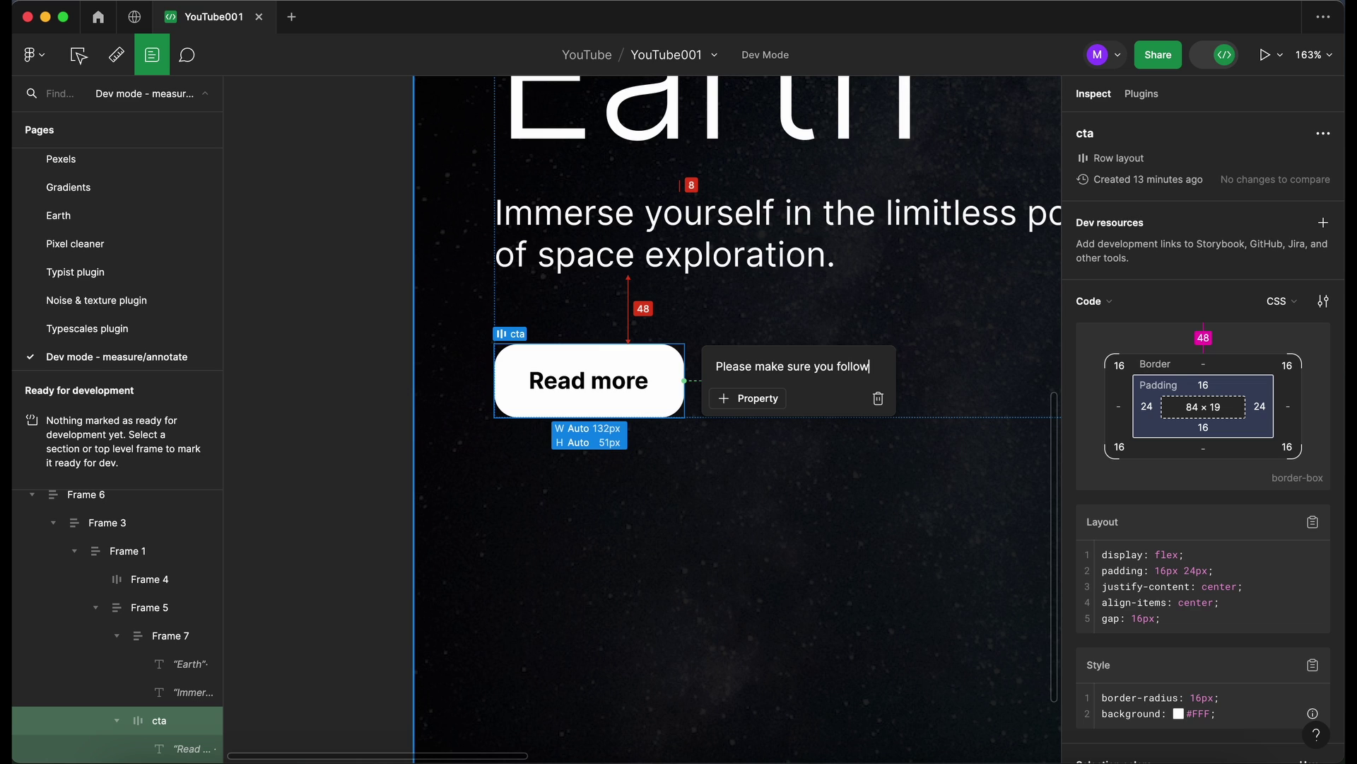
text( this guidelines)
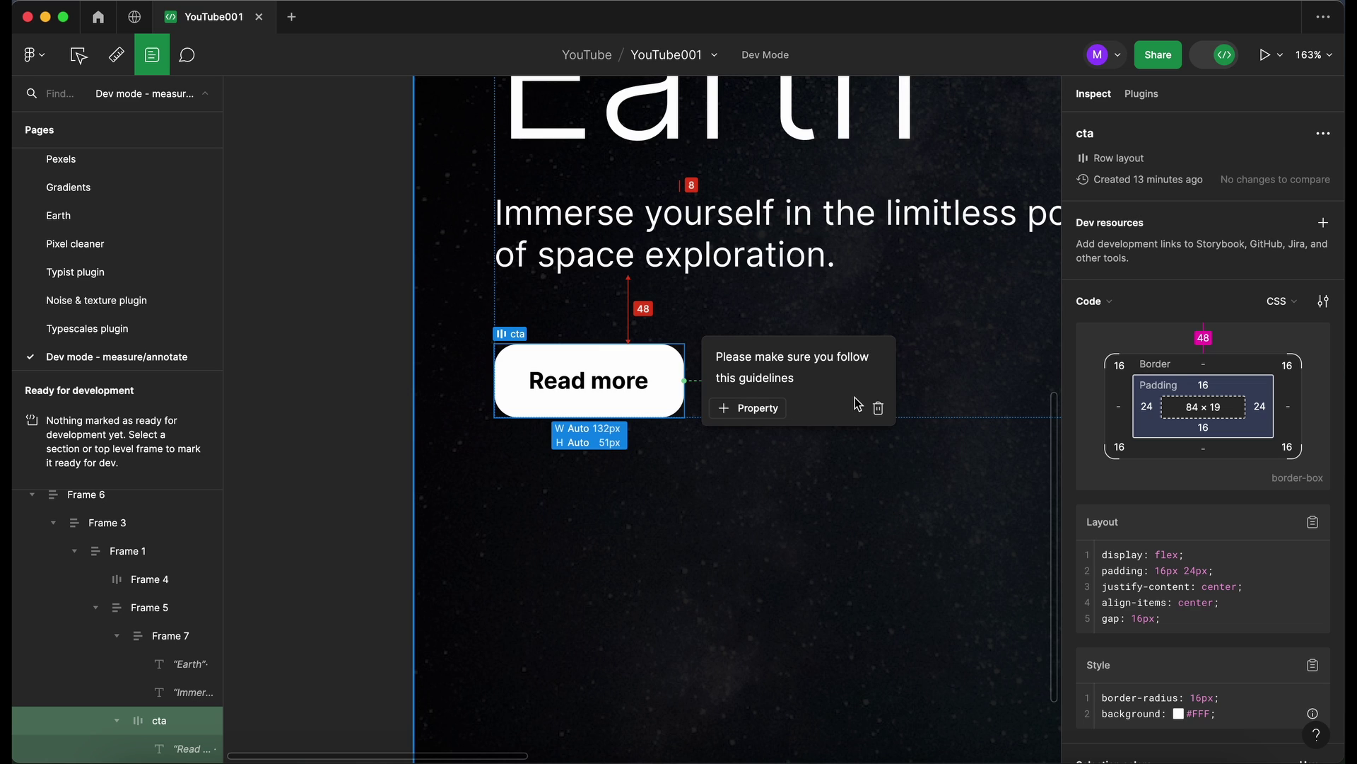
Pin Height 51px and Width 132px to the Read more annotation
click(765, 415)
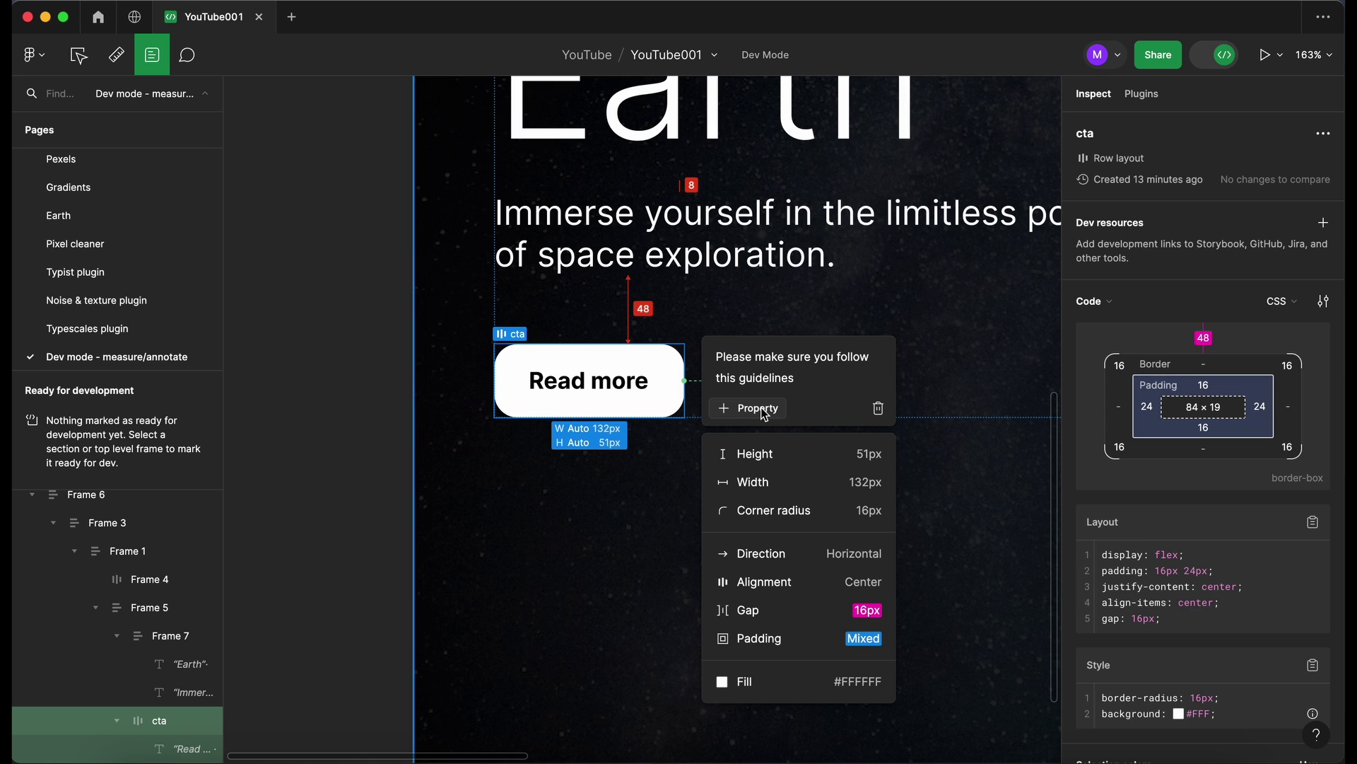
click(799, 453)
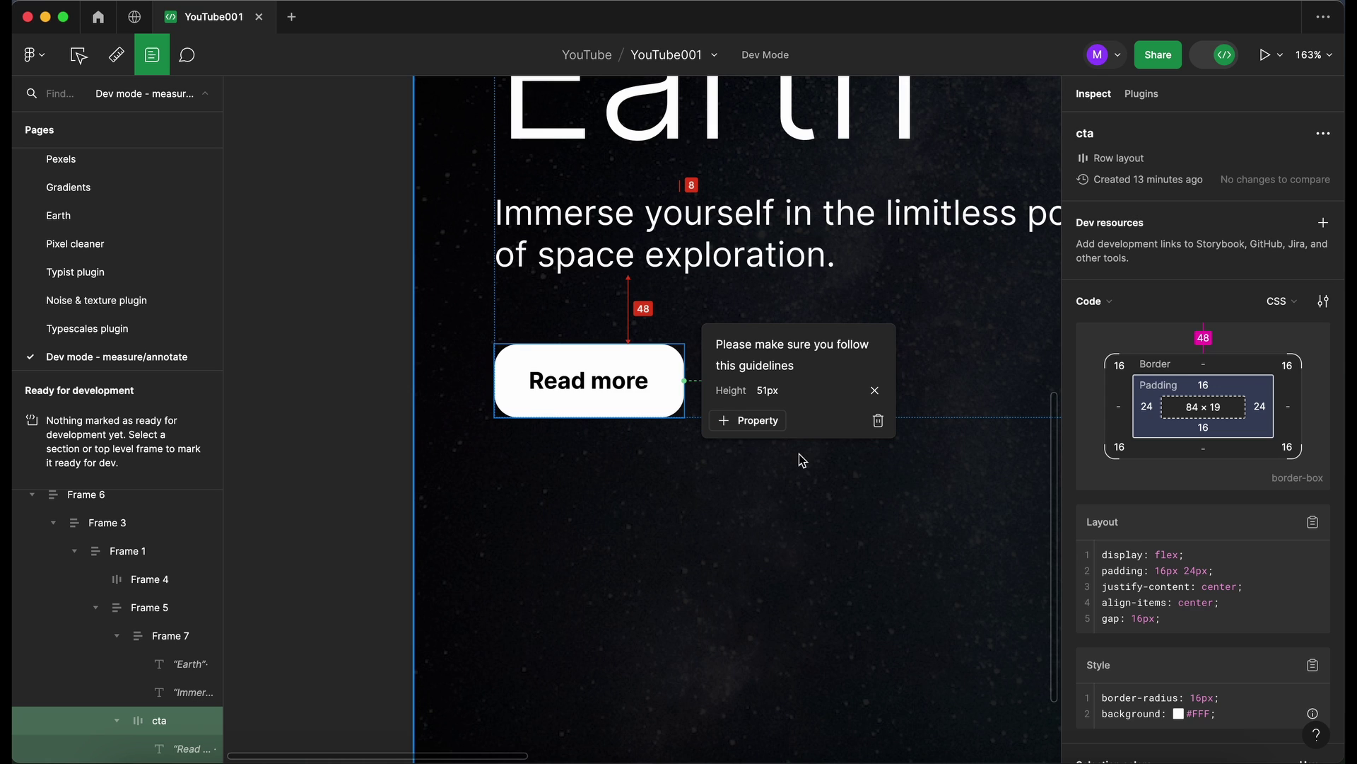
click(768, 422)
click(776, 463)
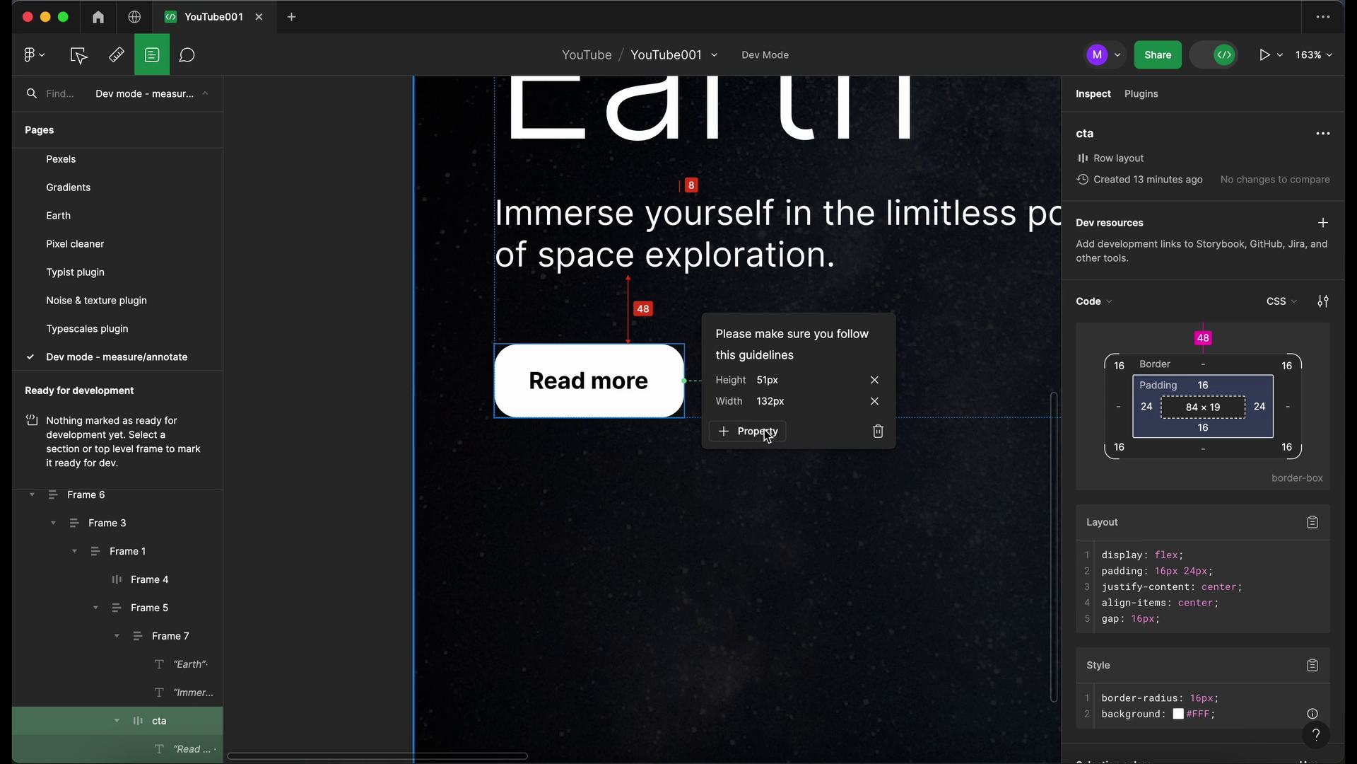
Pin Gap 16px, Padding 16px 24px 16px 24px and Fill #FFFFFF, then close the annotation
click(768, 433)
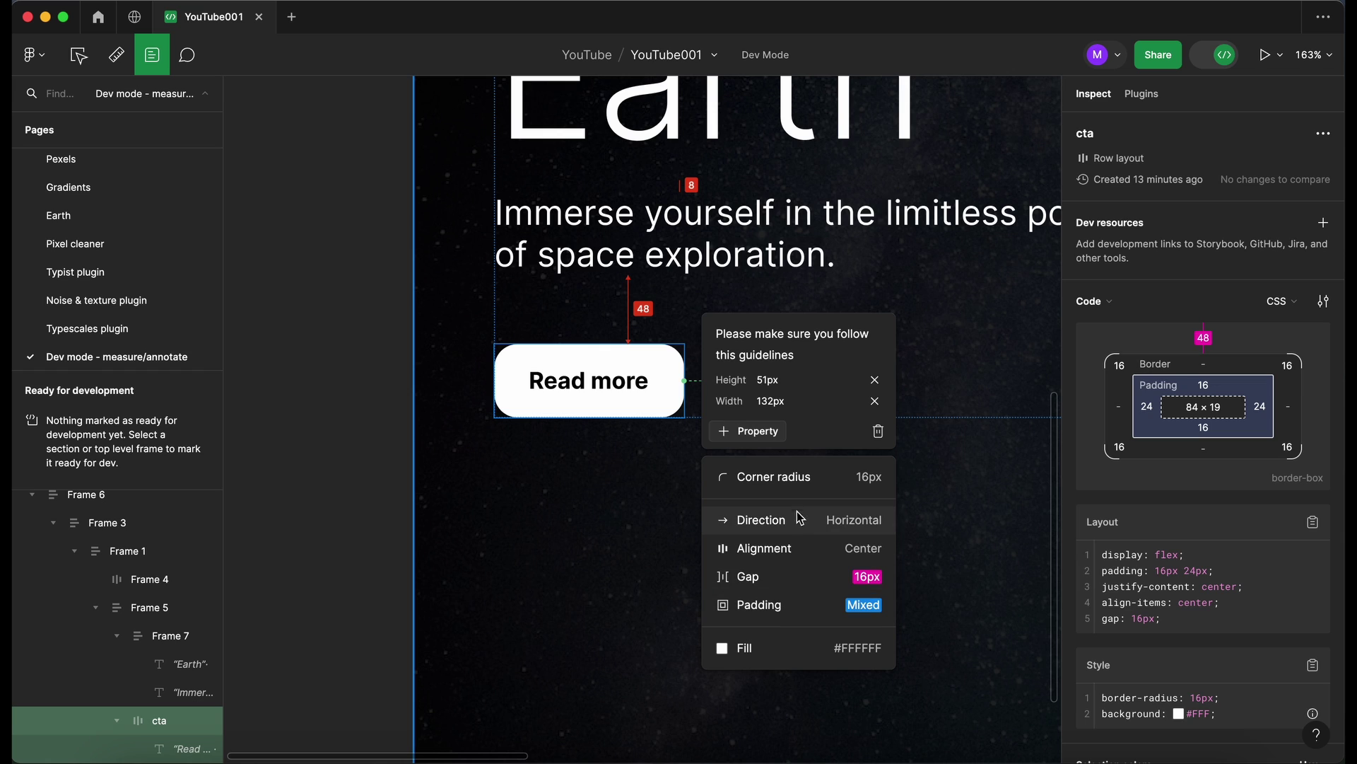
click(779, 581)
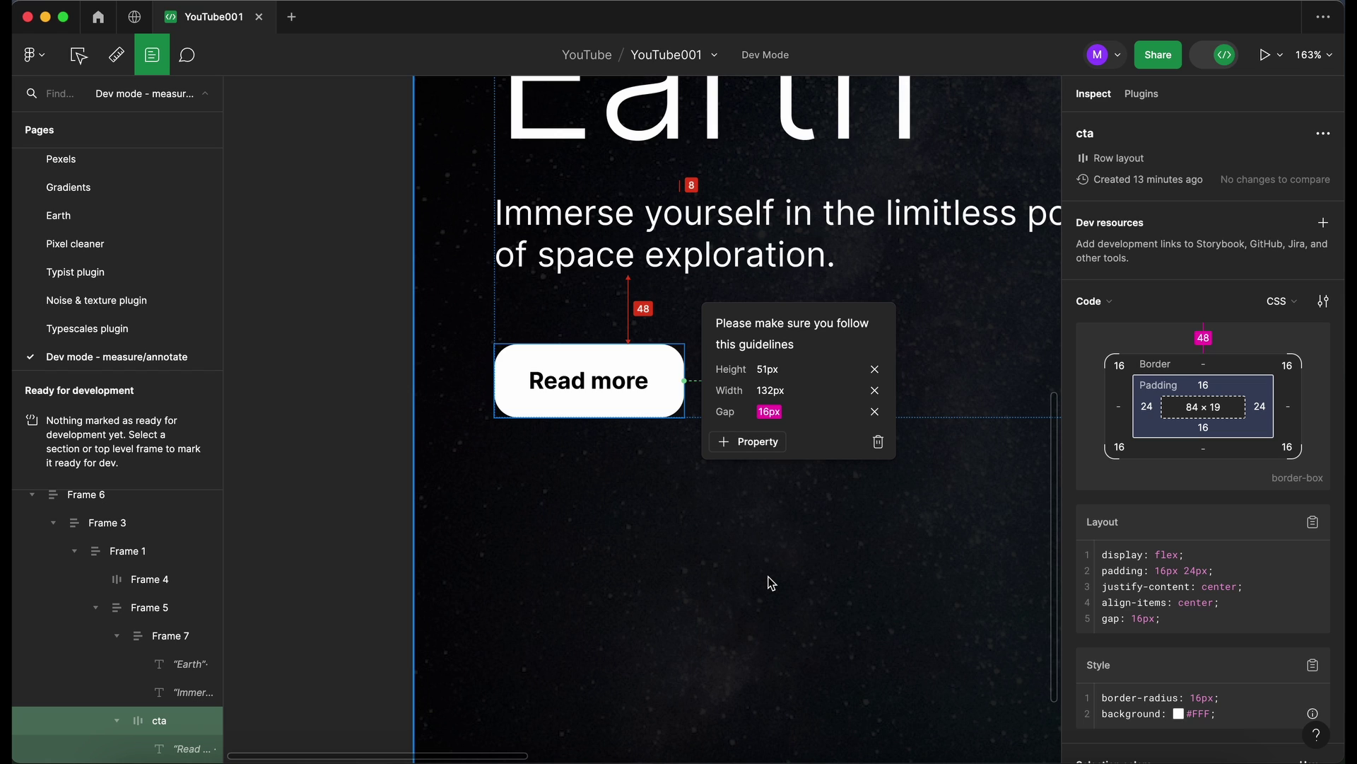
click(772, 445)
click(785, 581)
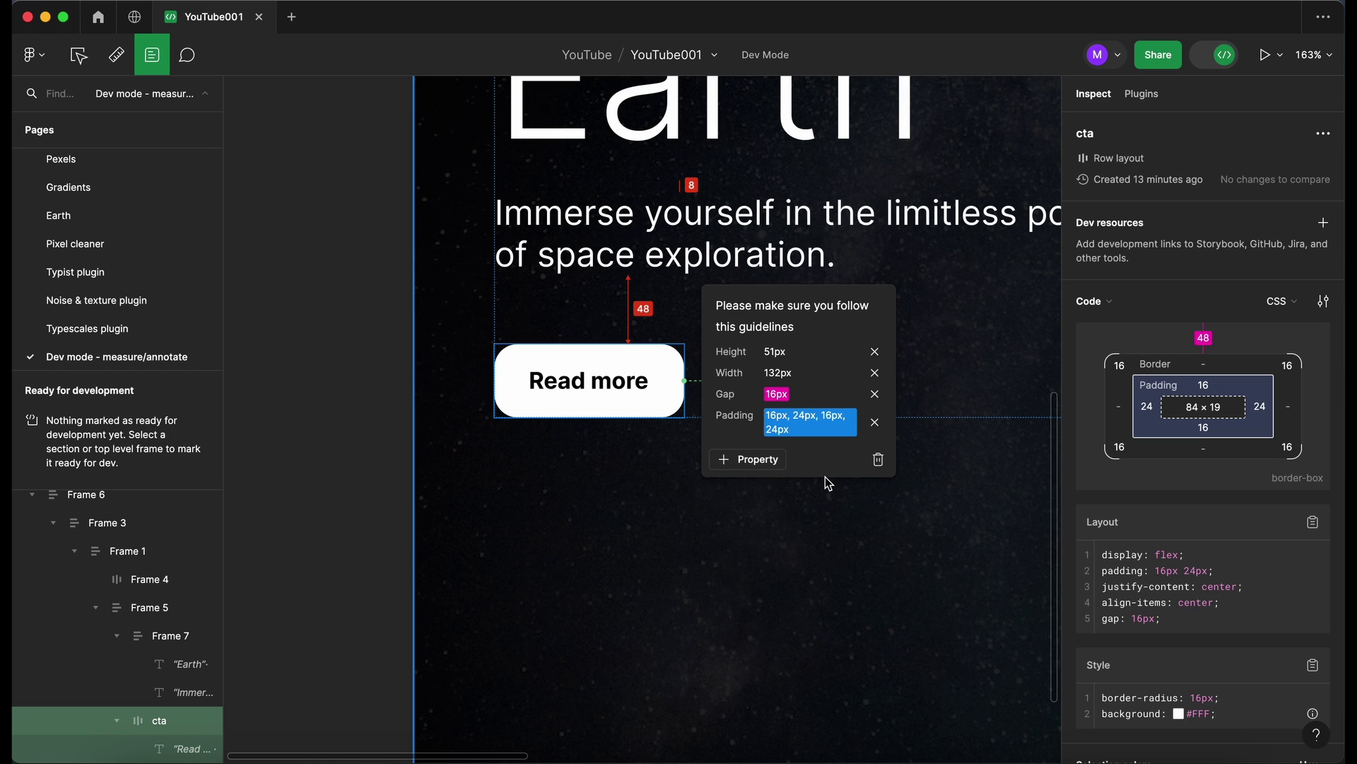
click(753, 461)
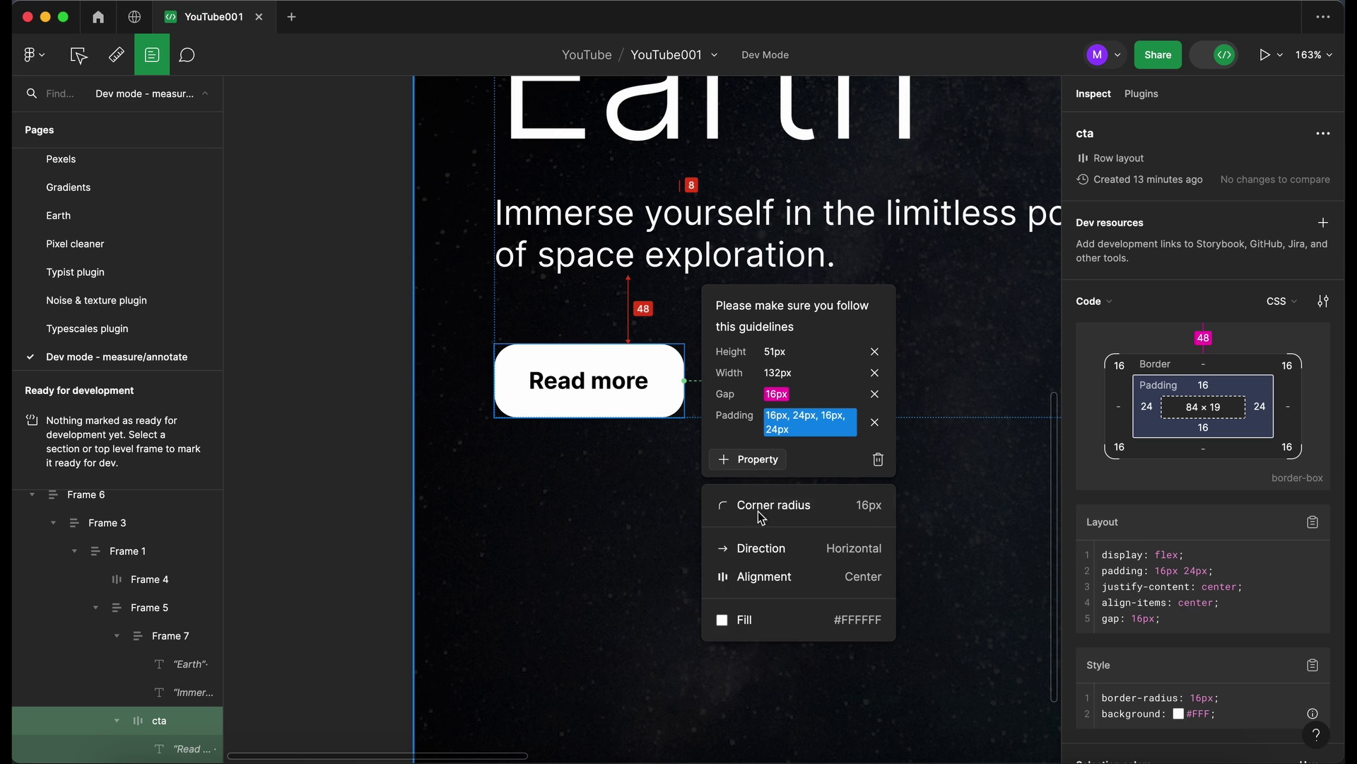
click(753, 625)
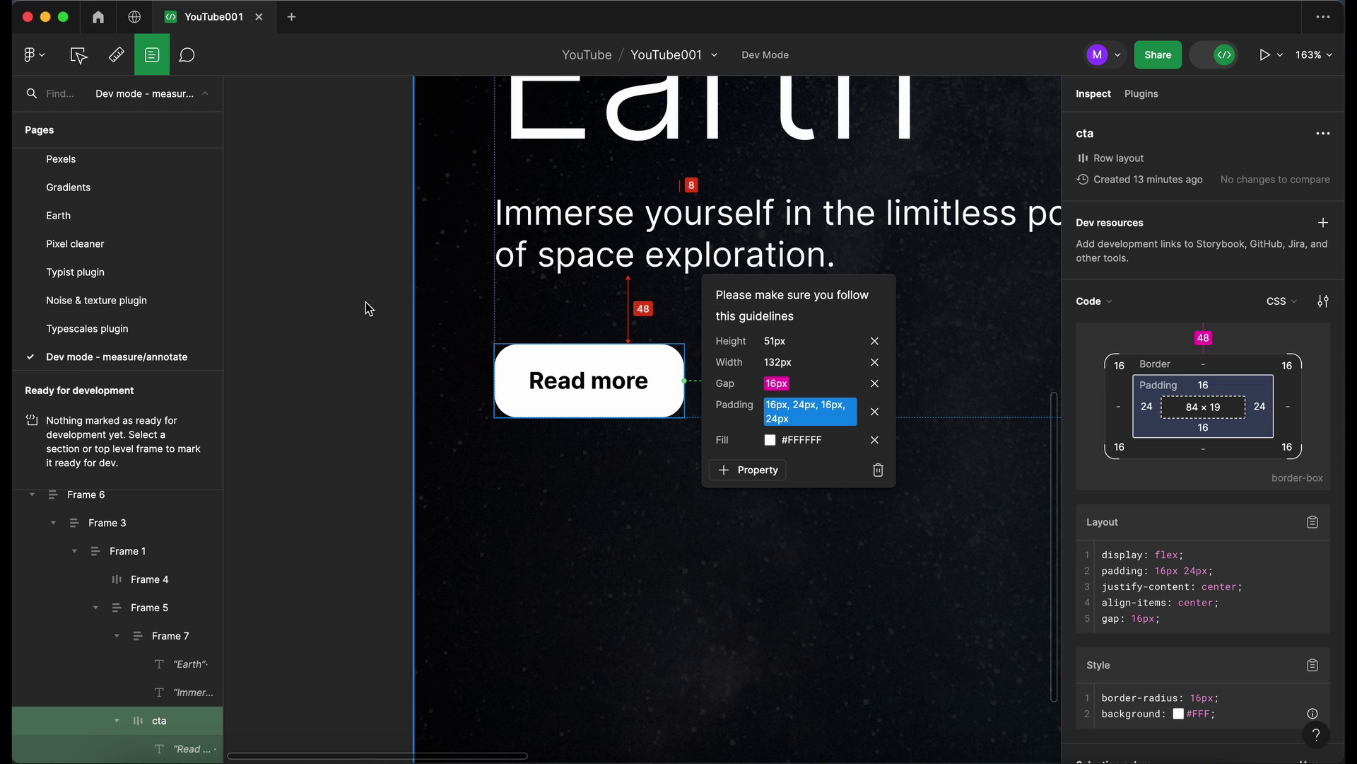
click(326, 303)
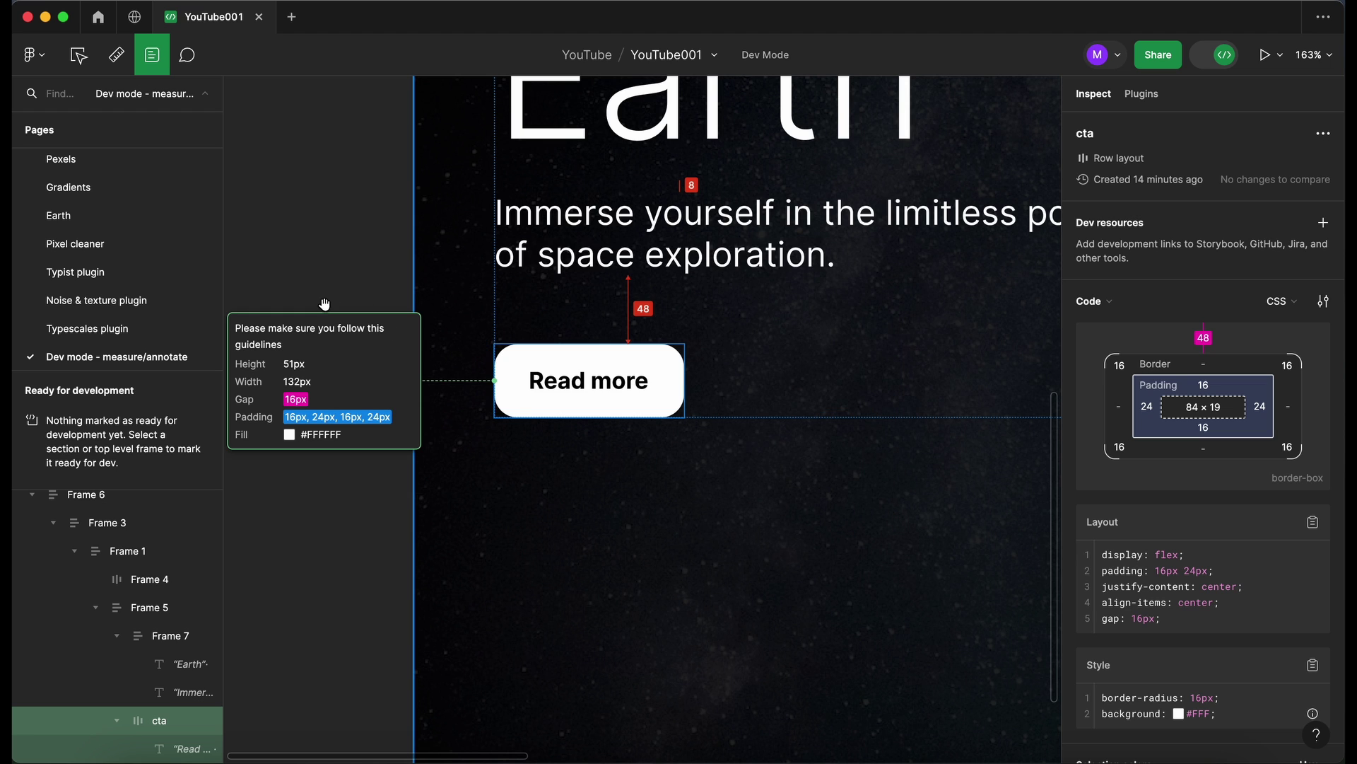
Zoom out to the whole Earth frame and leave Dev Mode for the design editor
scroll(325, 304, down, 5)
scroll(393, 140, left, 2)
scroll(393, 140, right, 2)
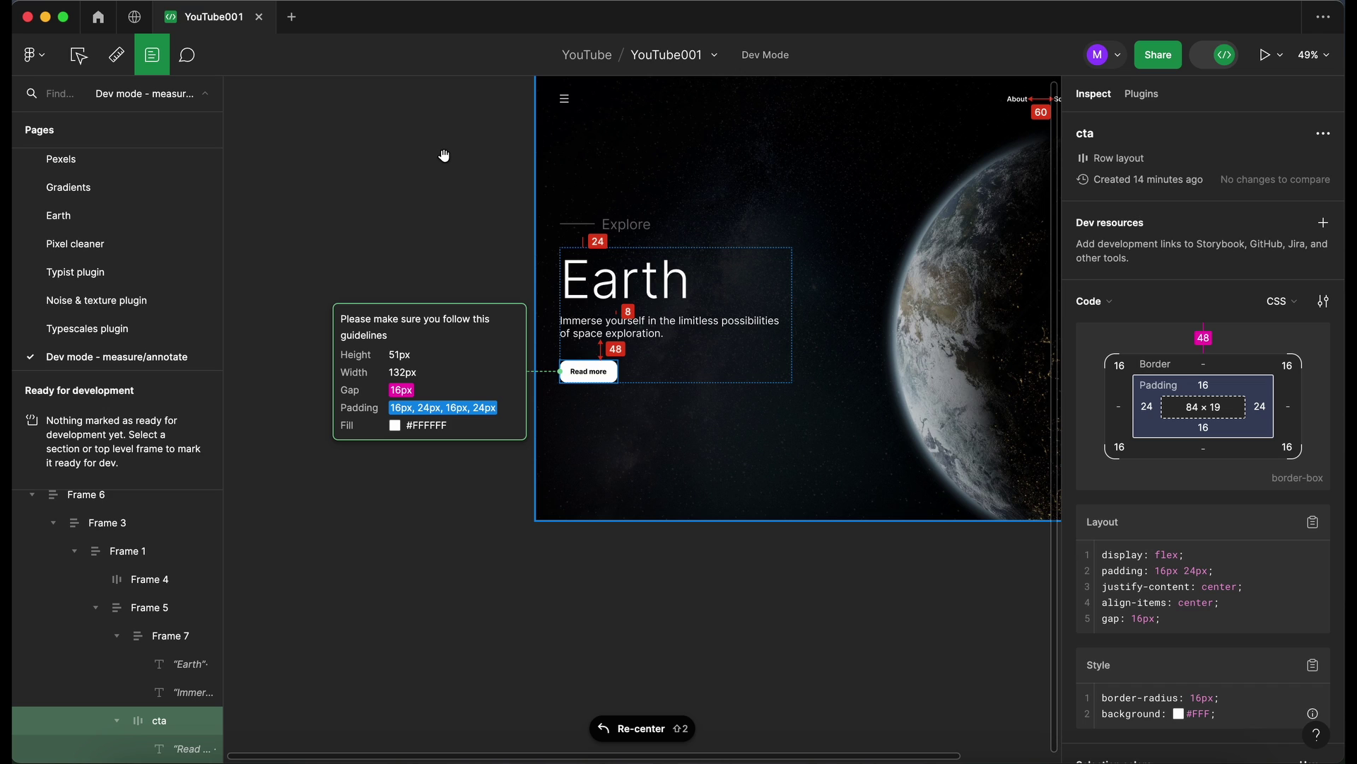
scroll(444, 155, down, 2)
scroll(444, 155, right, 1)
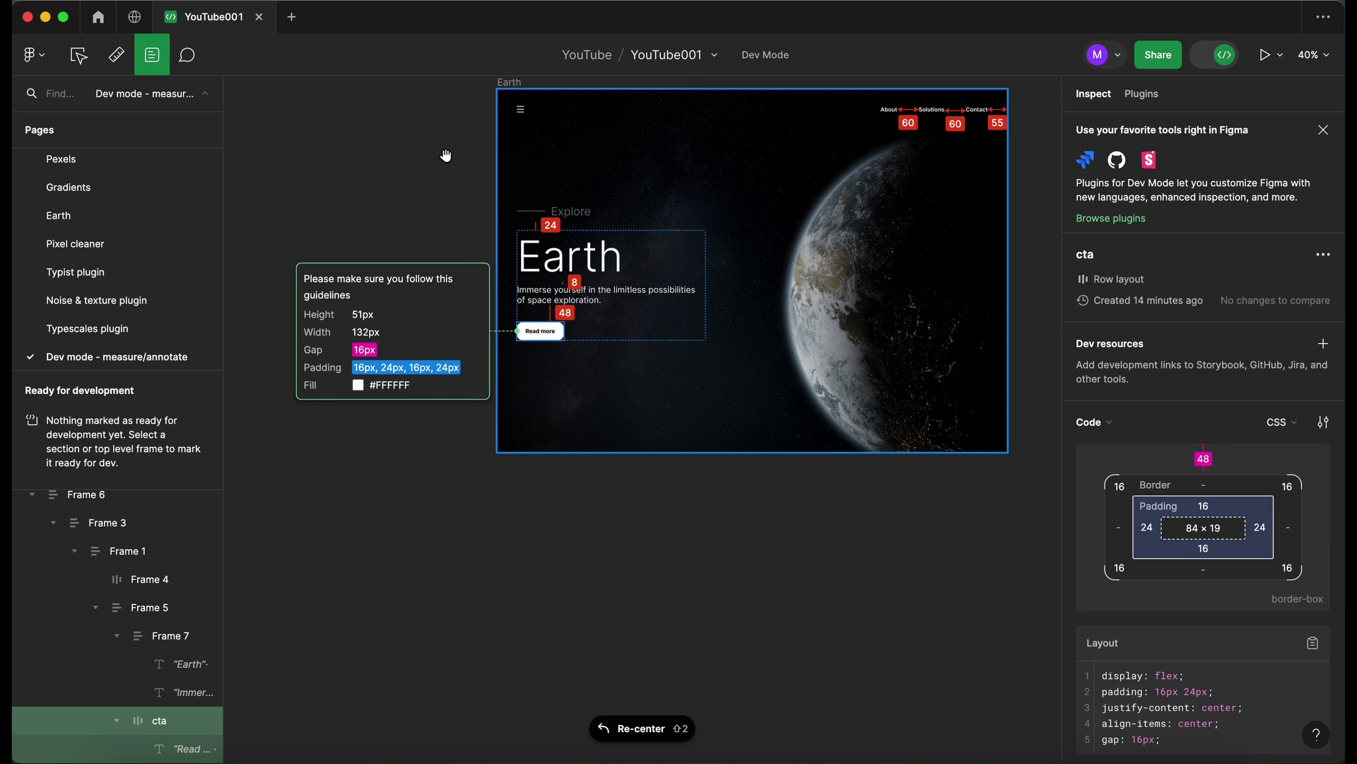
scroll(445, 154, up, 1)
scroll(446, 155, right, 1)
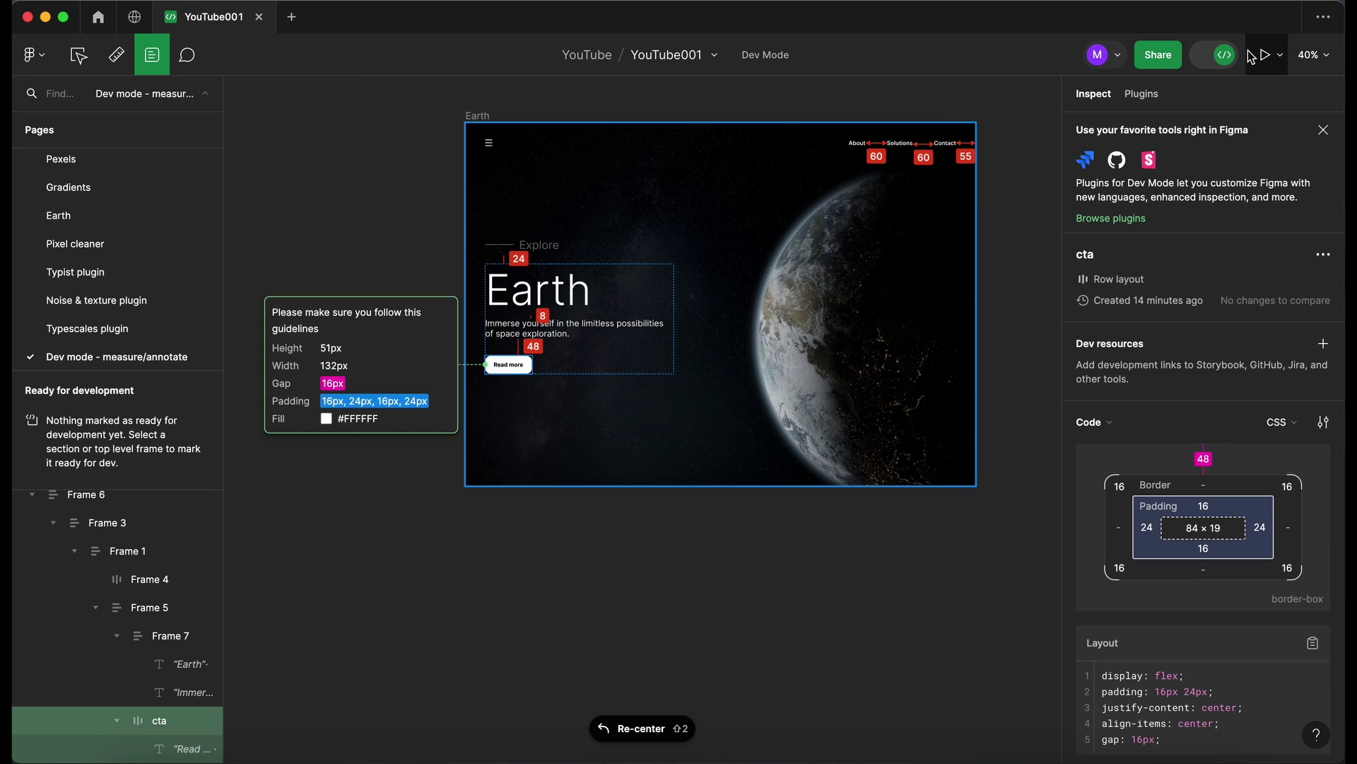
click(1217, 57)
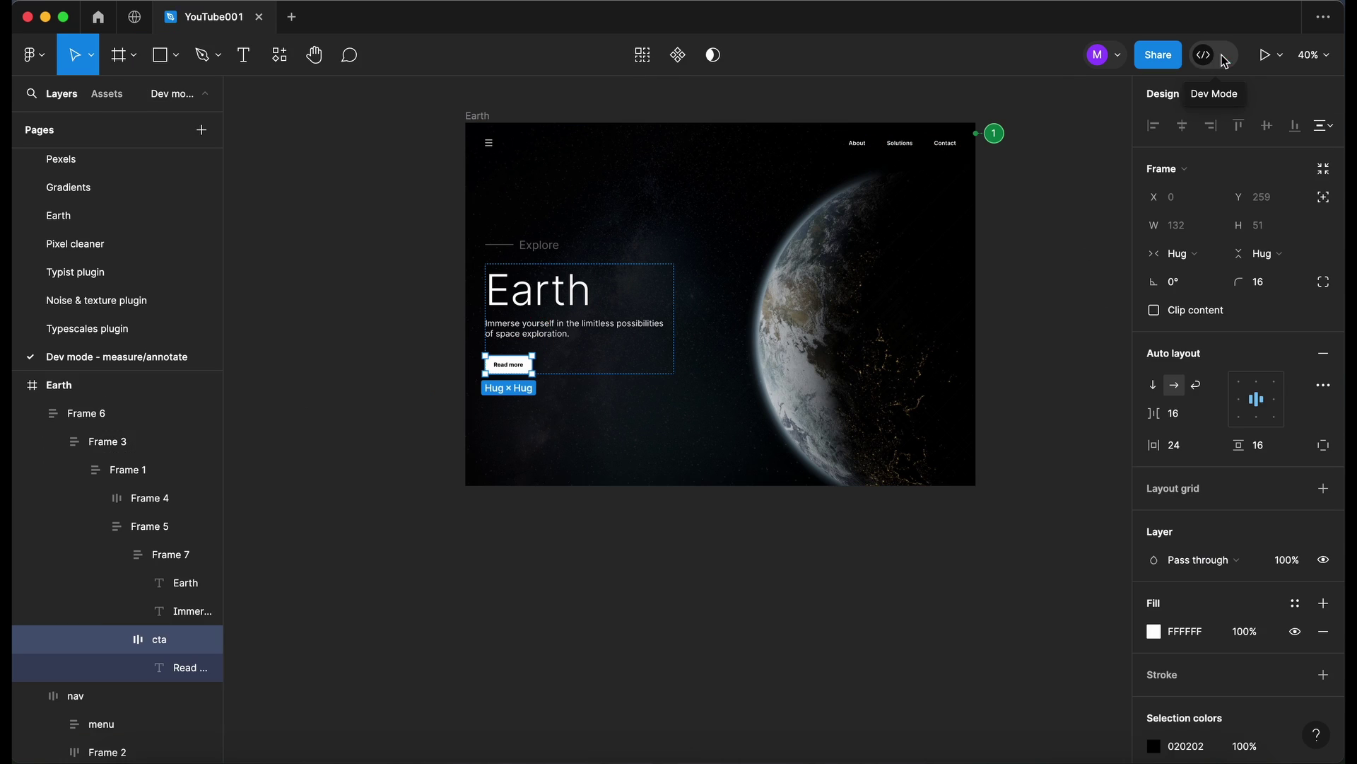
Select the Earth frame and return to Dev Mode via its View annotations link
scroll(766, 591, down, 2)
scroll(766, 591, right, 3)
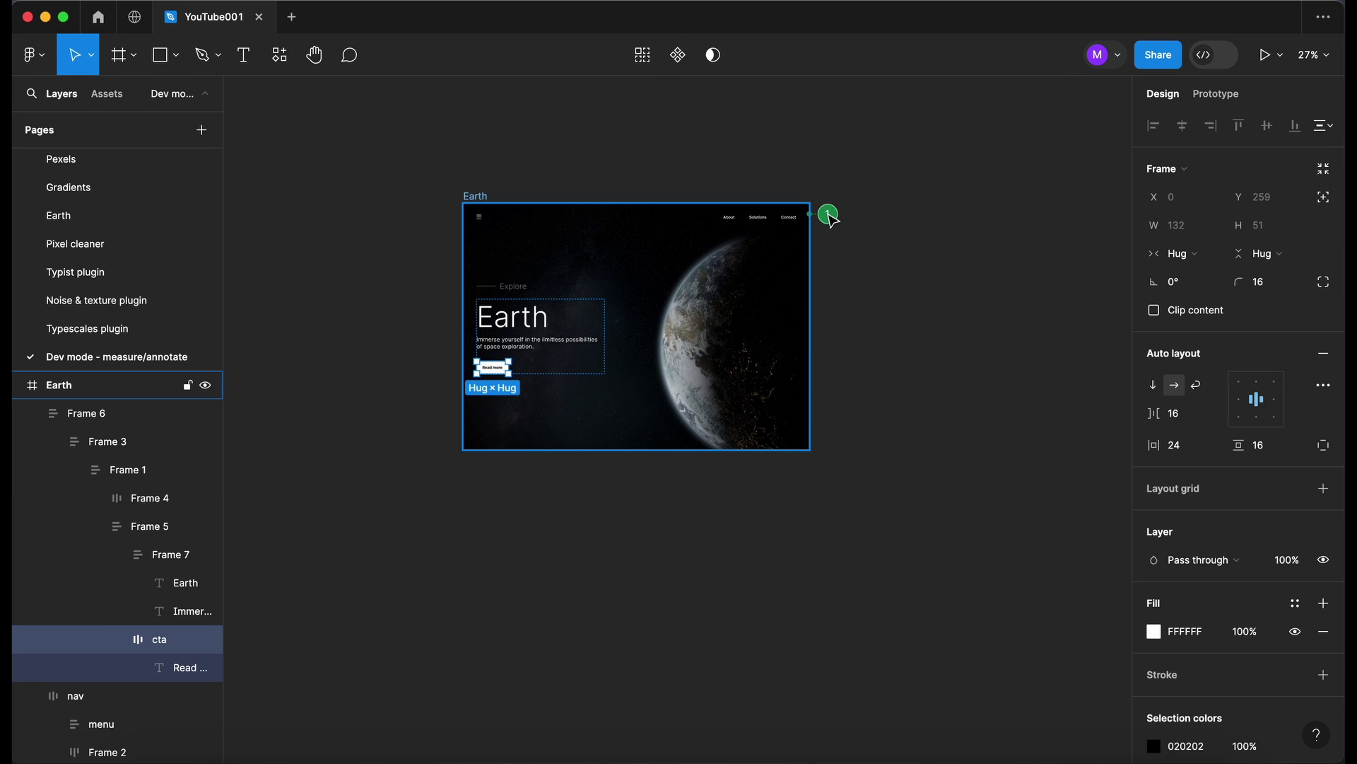
scroll(828, 214, up, 3)
click(820, 210)
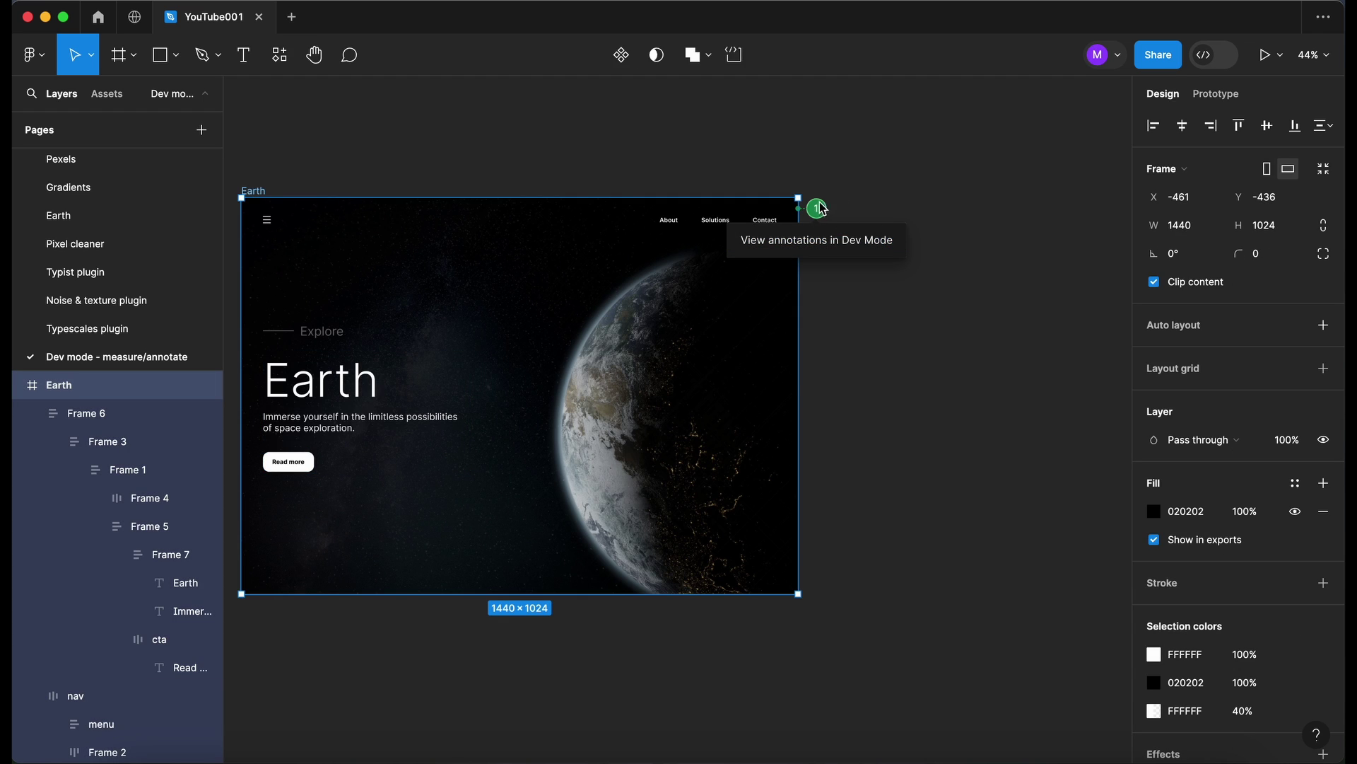
click(847, 241)
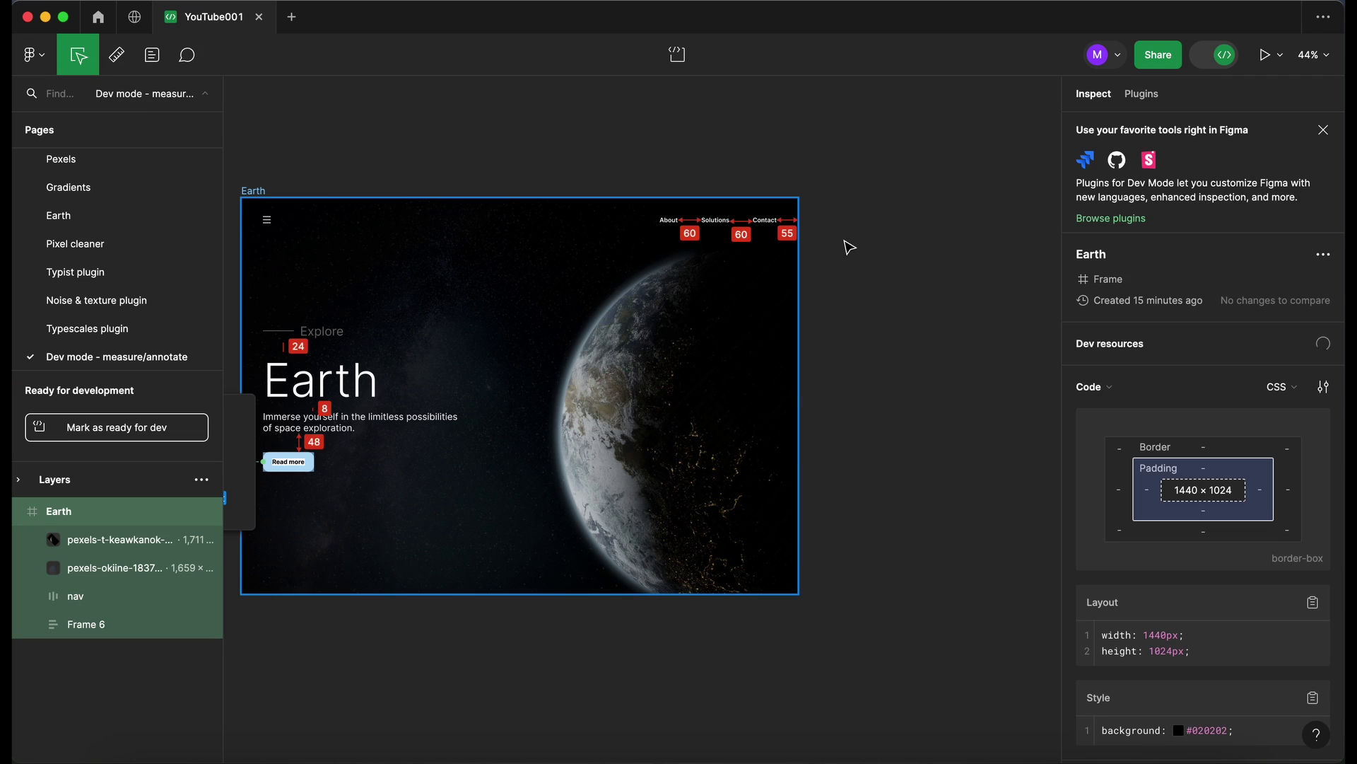